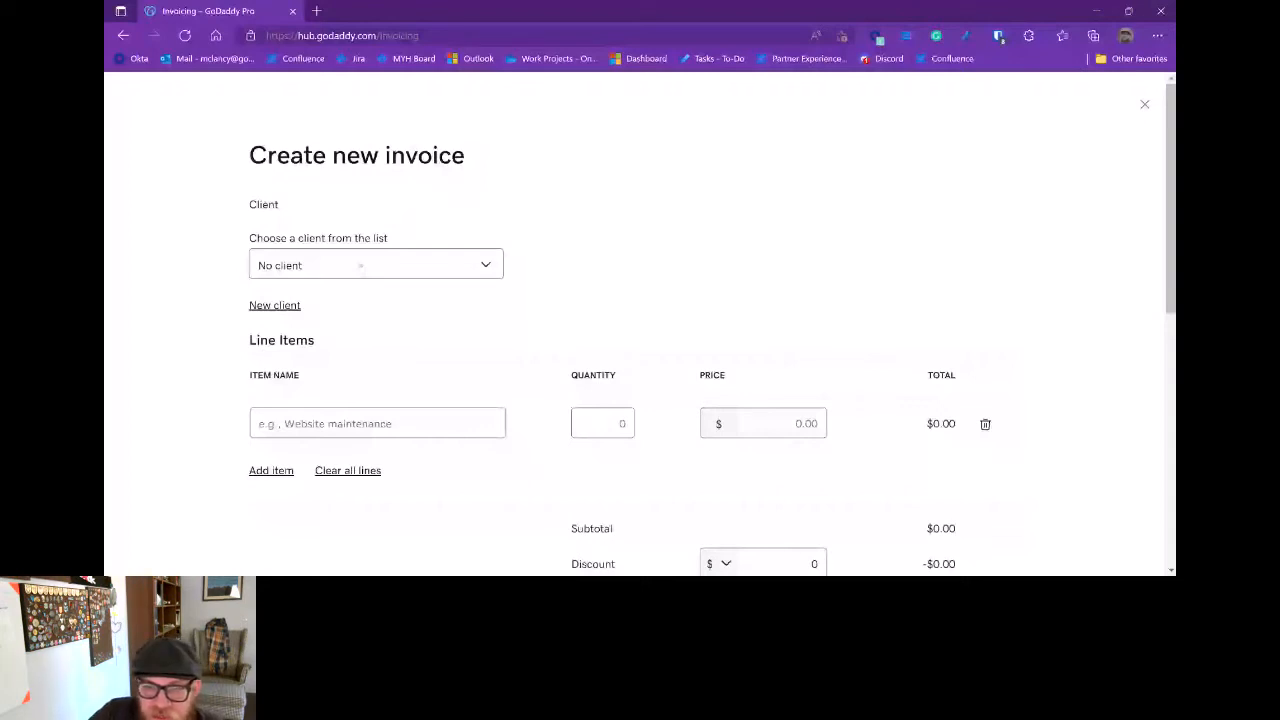
Examine the new client form, including its client types, contact fields and account access choices, and cancel it without saving.
{"action": "left_click", "coordinate": [276, 305]}
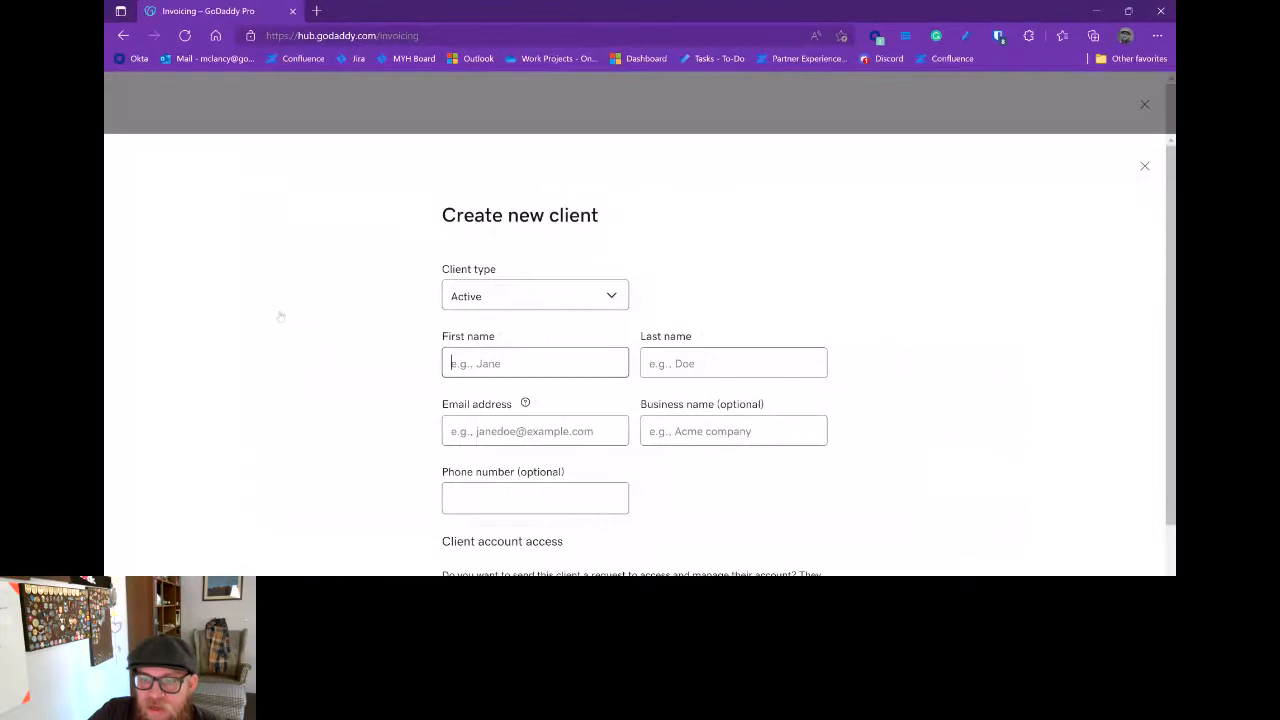
{"action": "scroll", "coordinate": [640, 330], "scroll_direction": "down", "scroll_amount": 2}
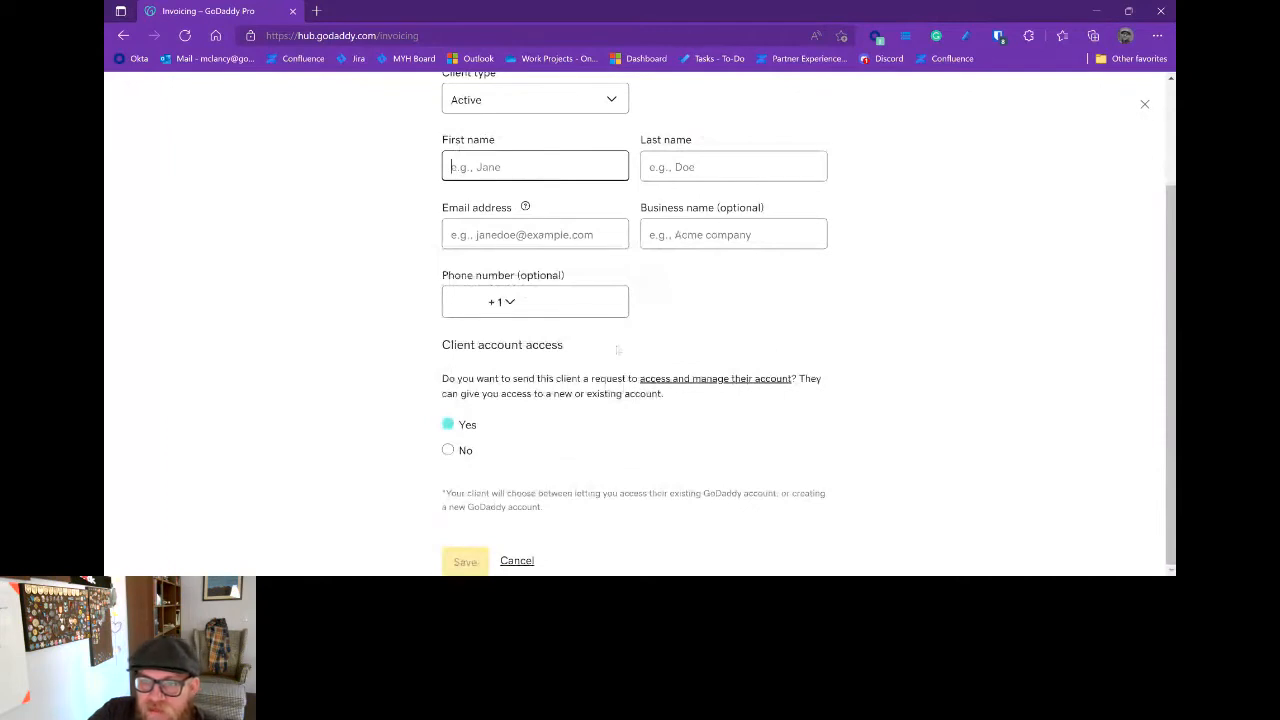
{"action": "scroll", "coordinate": [618, 350], "scroll_direction": "up", "scroll_amount": 1}
{"action": "left_click", "coordinate": [545, 176]}
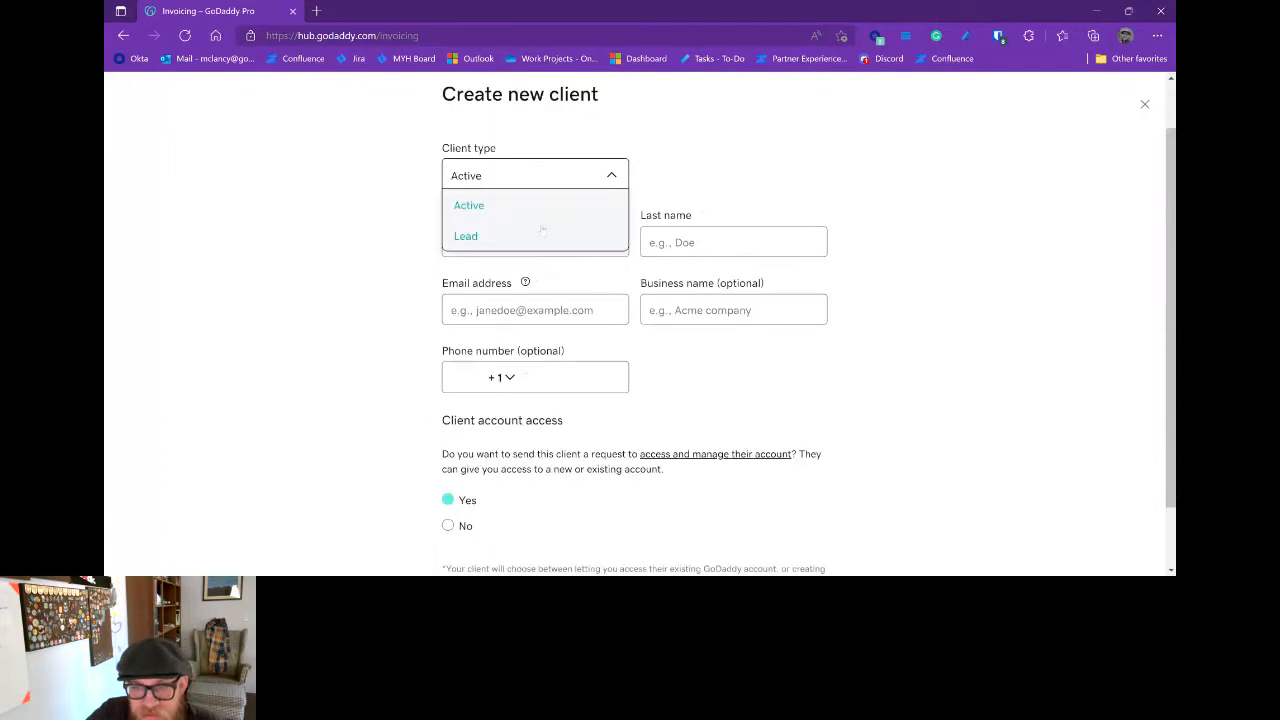
{"action": "left_click", "coordinate": [802, 420]}
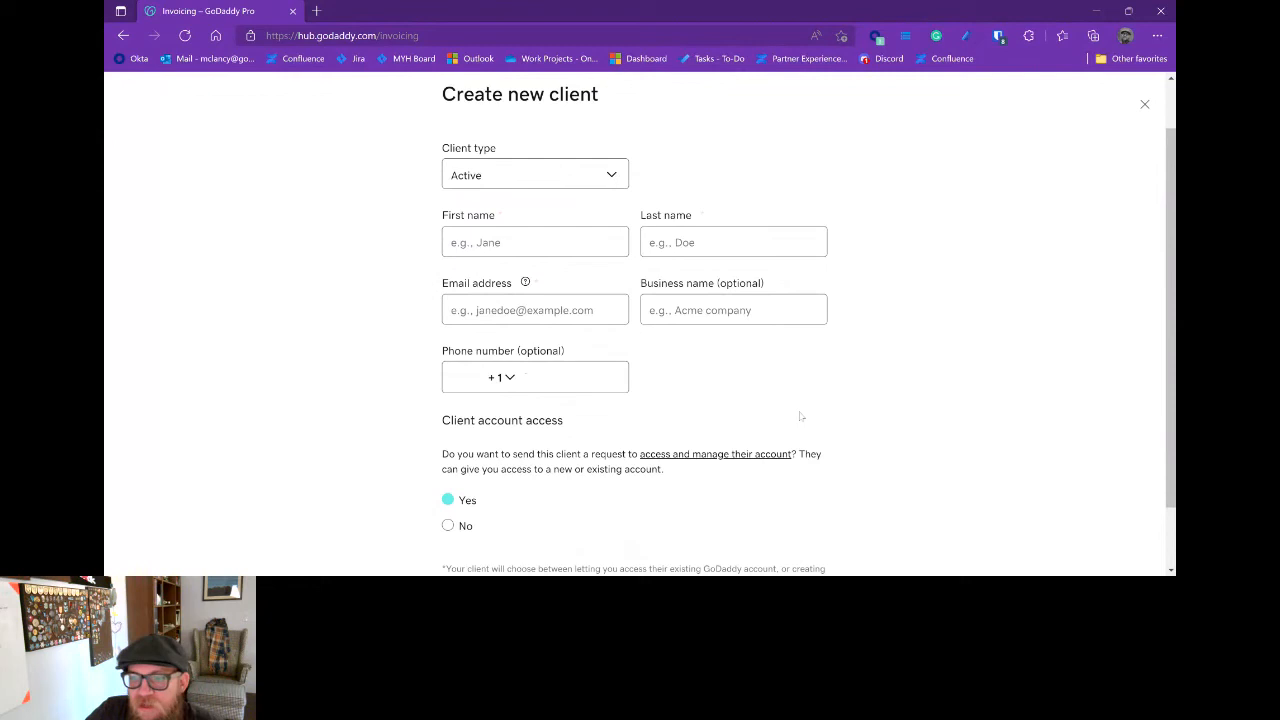
{"action": "left_click", "coordinate": [674, 320]}
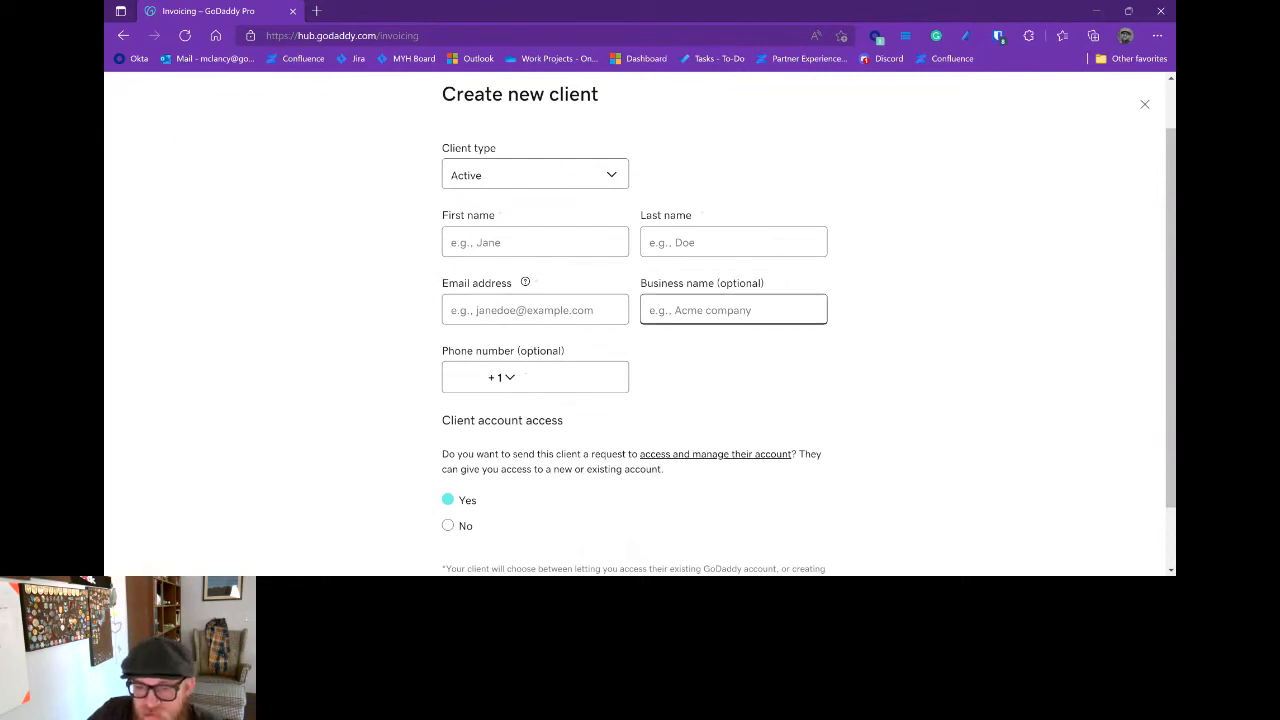
{"action": "scroll", "coordinate": [640, 320], "scroll_direction": "down", "scroll_amount": 1}
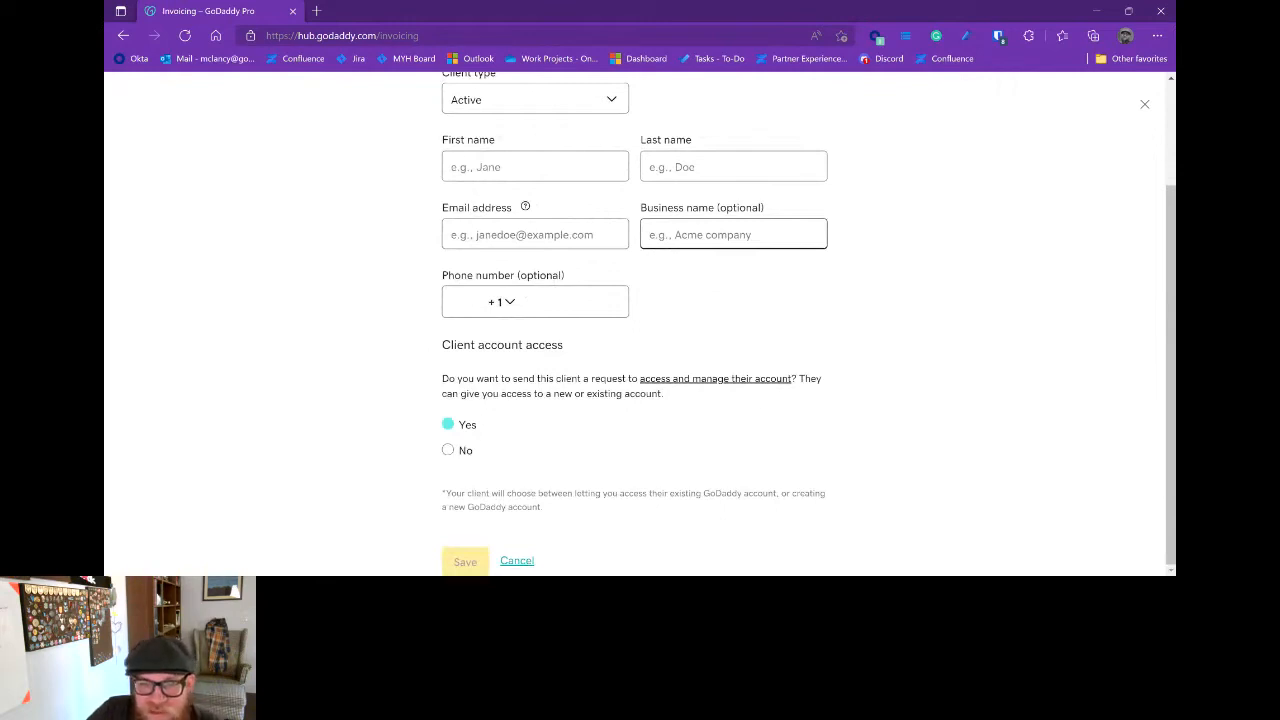
{"action": "left_click", "coordinate": [517, 561]}
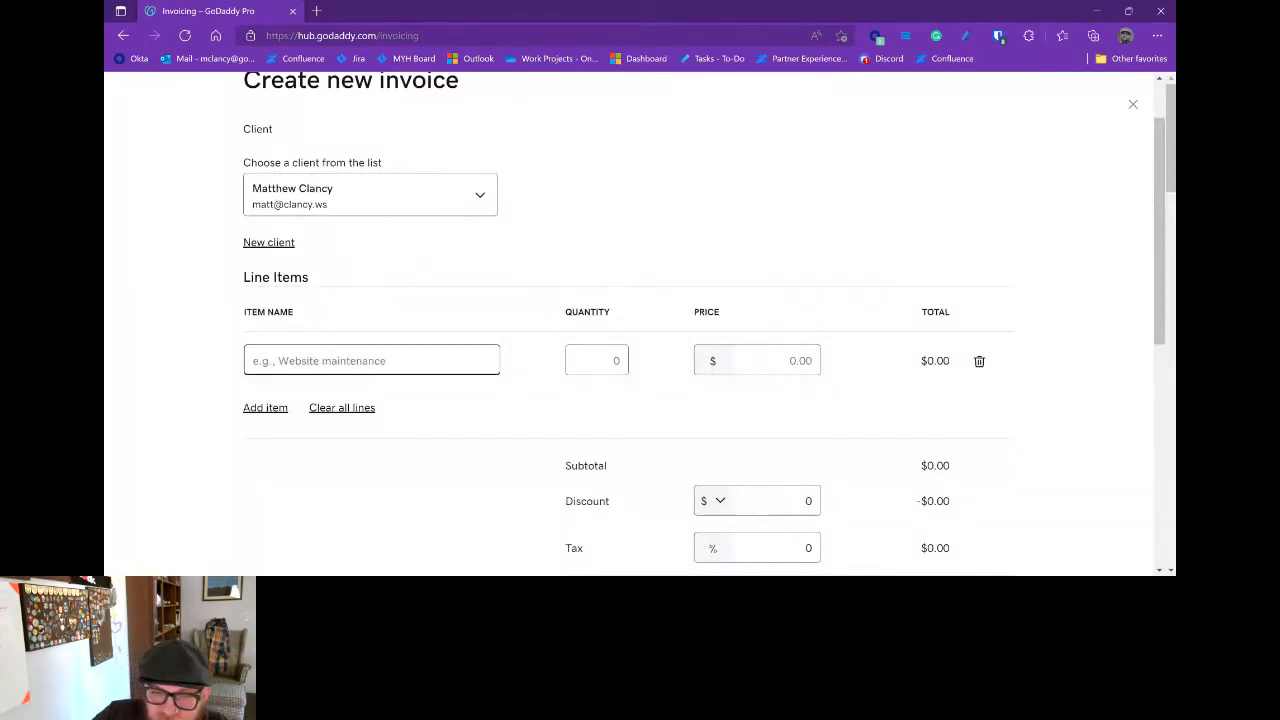
Fill in the first line item as Pro Meetup with a quantity of .25 and a price of $50.
{"action": "type", "text": "P"}
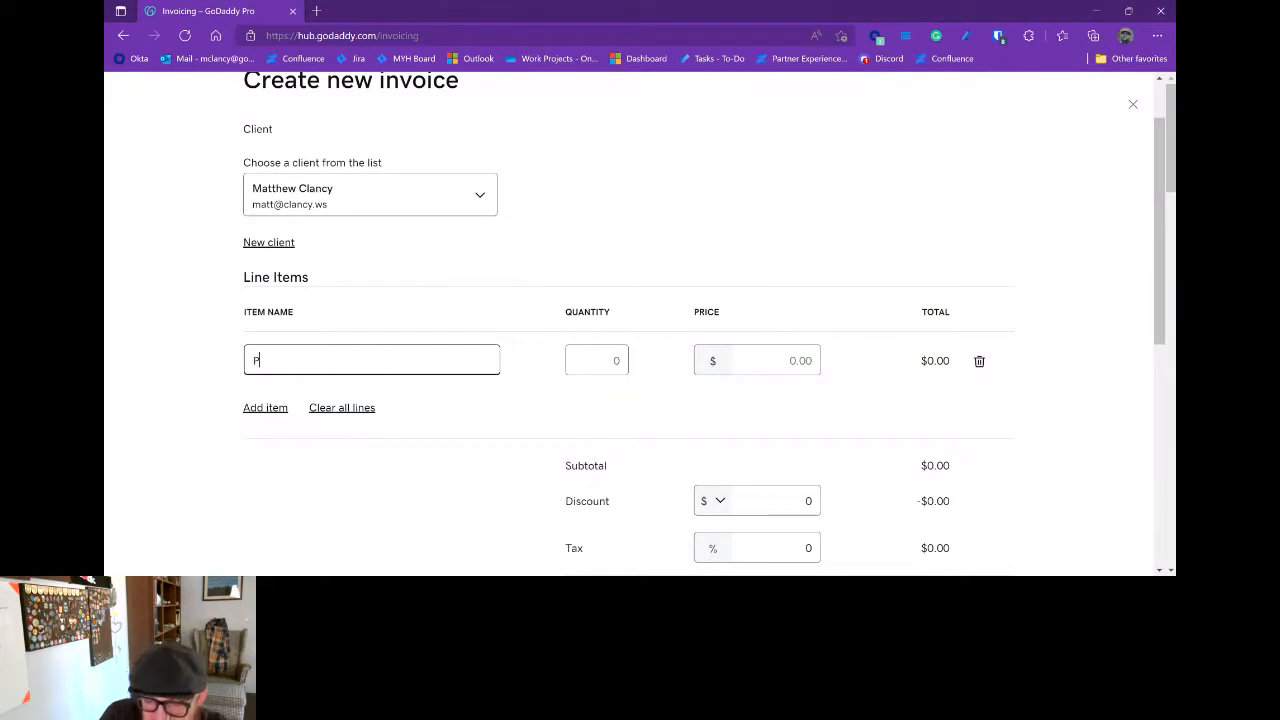
{"action": "type", "text": "ro Meetup"}
{"action": "key", "text": "Tab"}
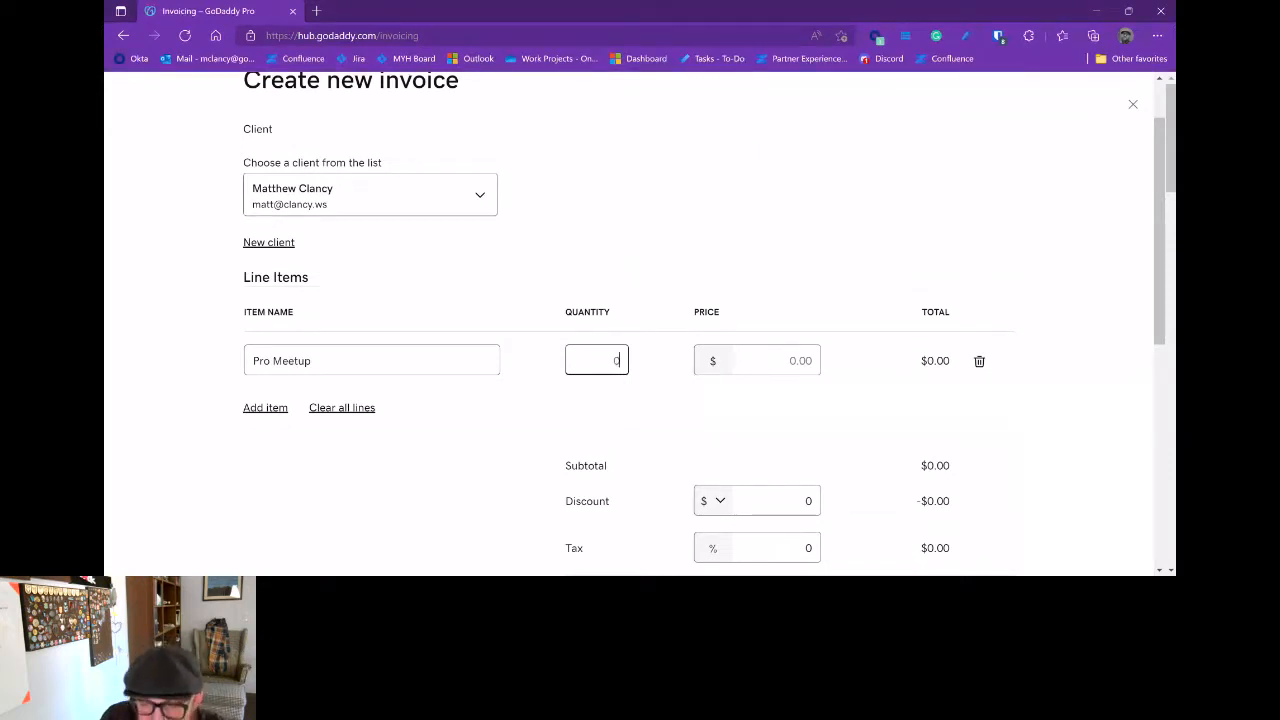
{"action": "type", "text": ".25"}
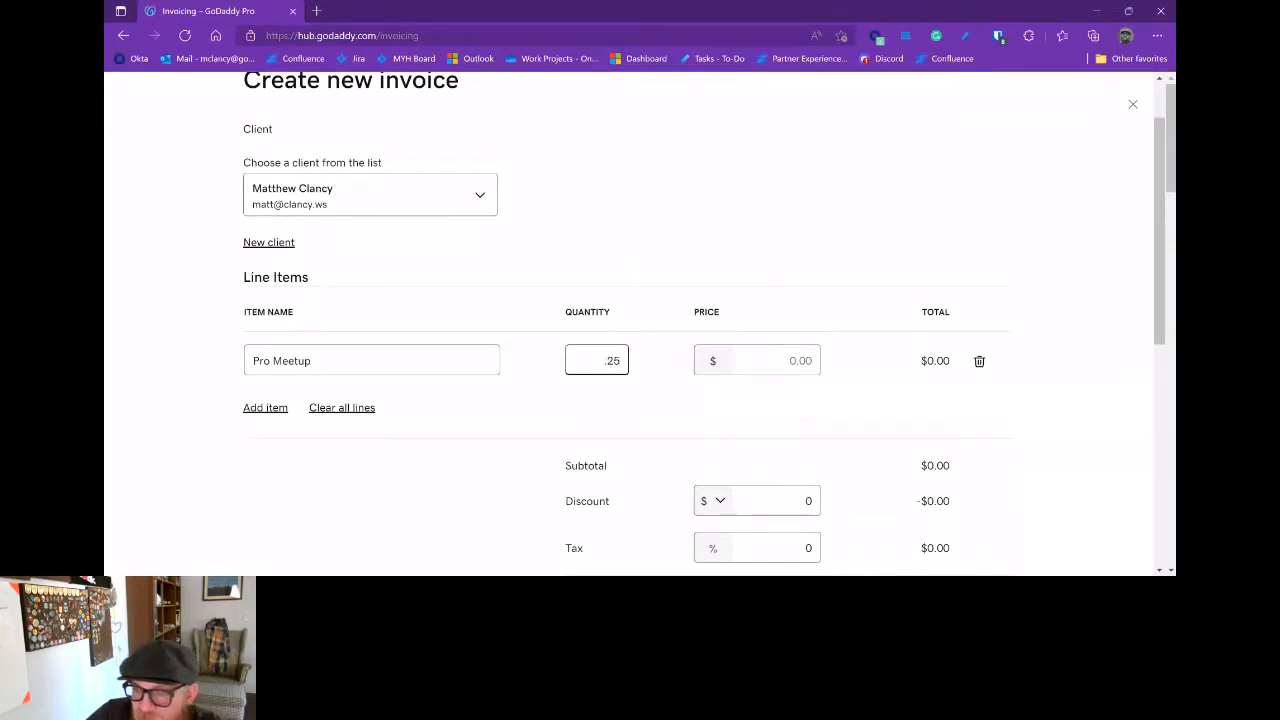
{"action": "key", "text": "Tab"}
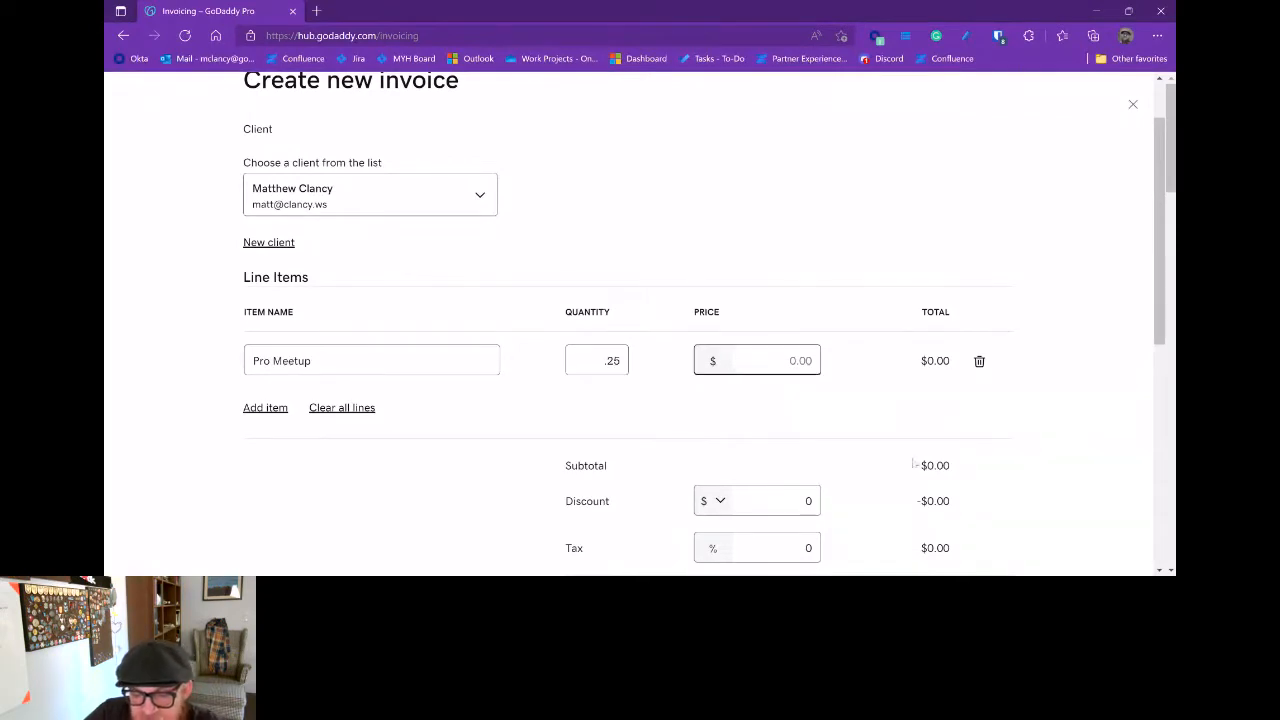
{"action": "type", "text": "50"}
{"action": "left_click", "coordinate": [749, 407]}
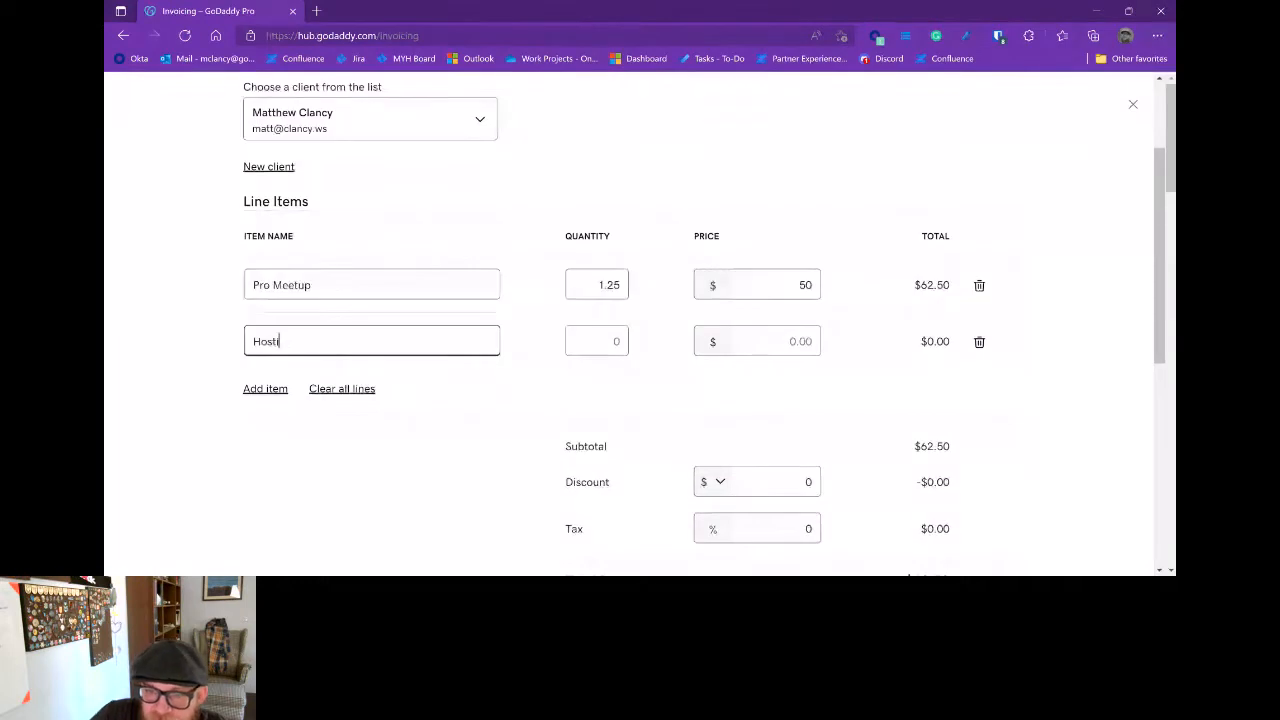
Fill in the second line item as Hosting with a quantity of 1 and a price of $40.
{"action": "type", "text": "ing"}
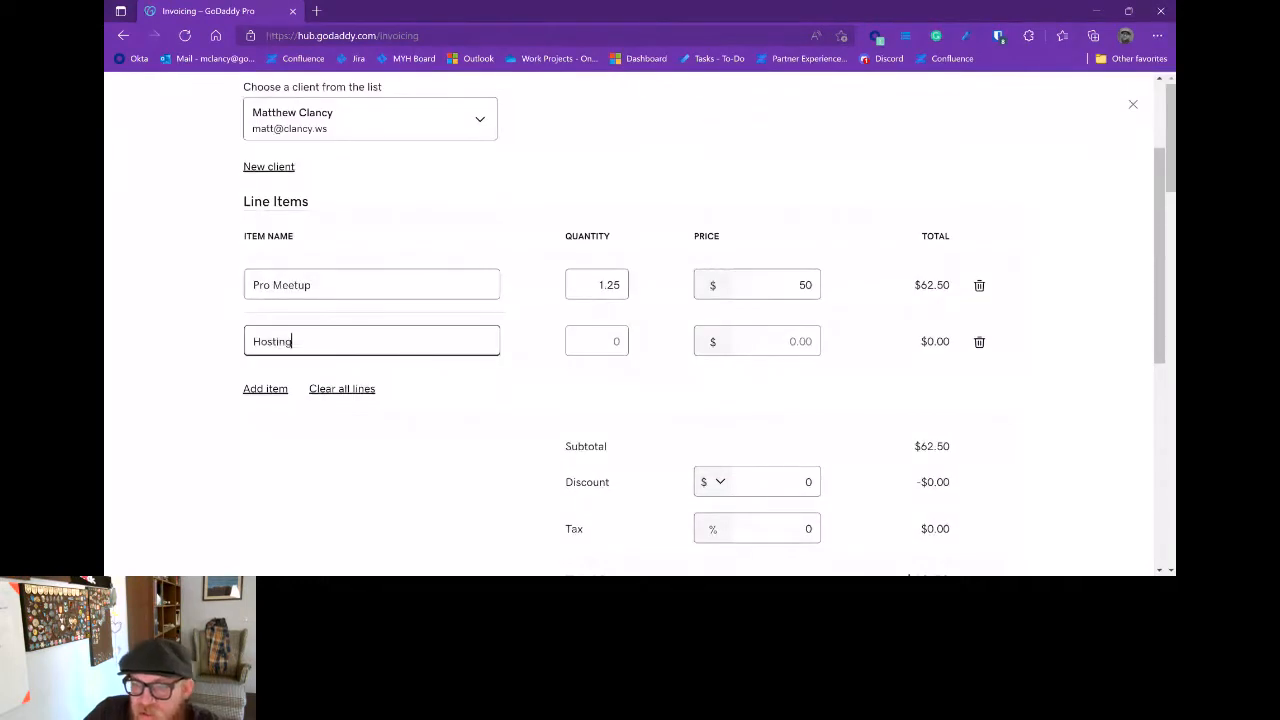
{"action": "key", "text": "Tab"}
{"action": "type", "text": "1"}
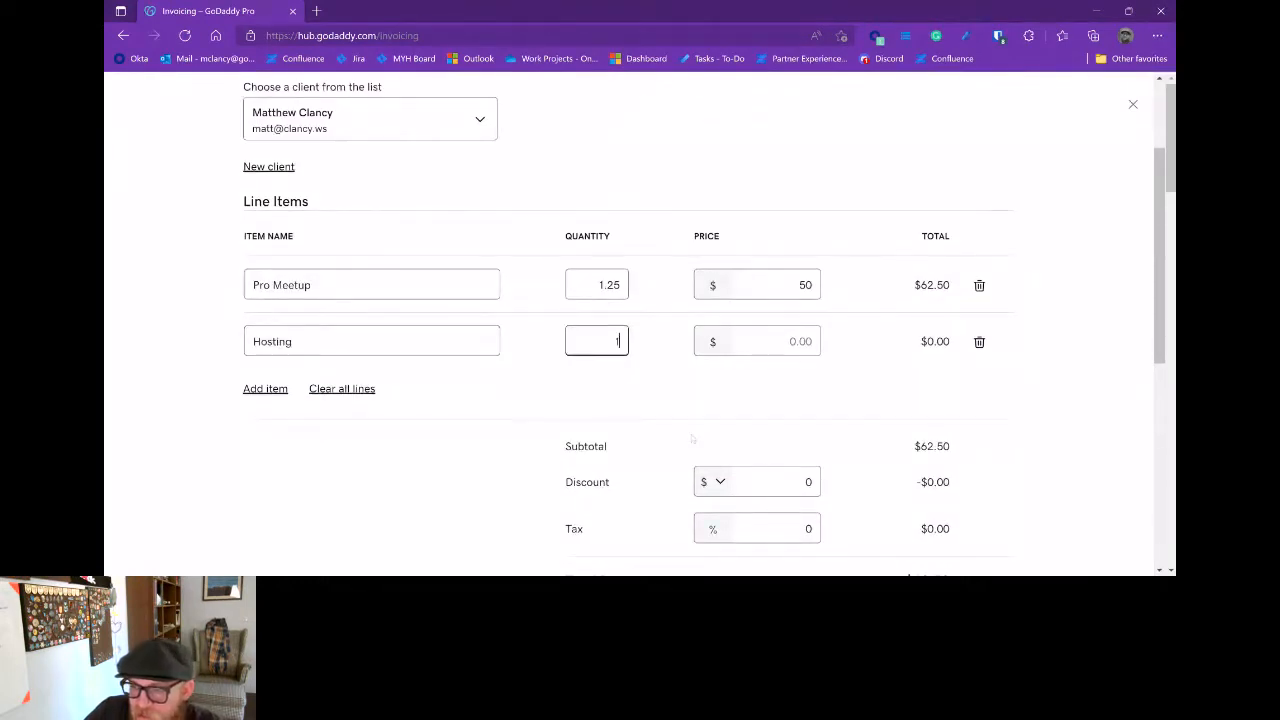
{"action": "key", "text": "Tab"}
{"action": "type", "text": "40"}
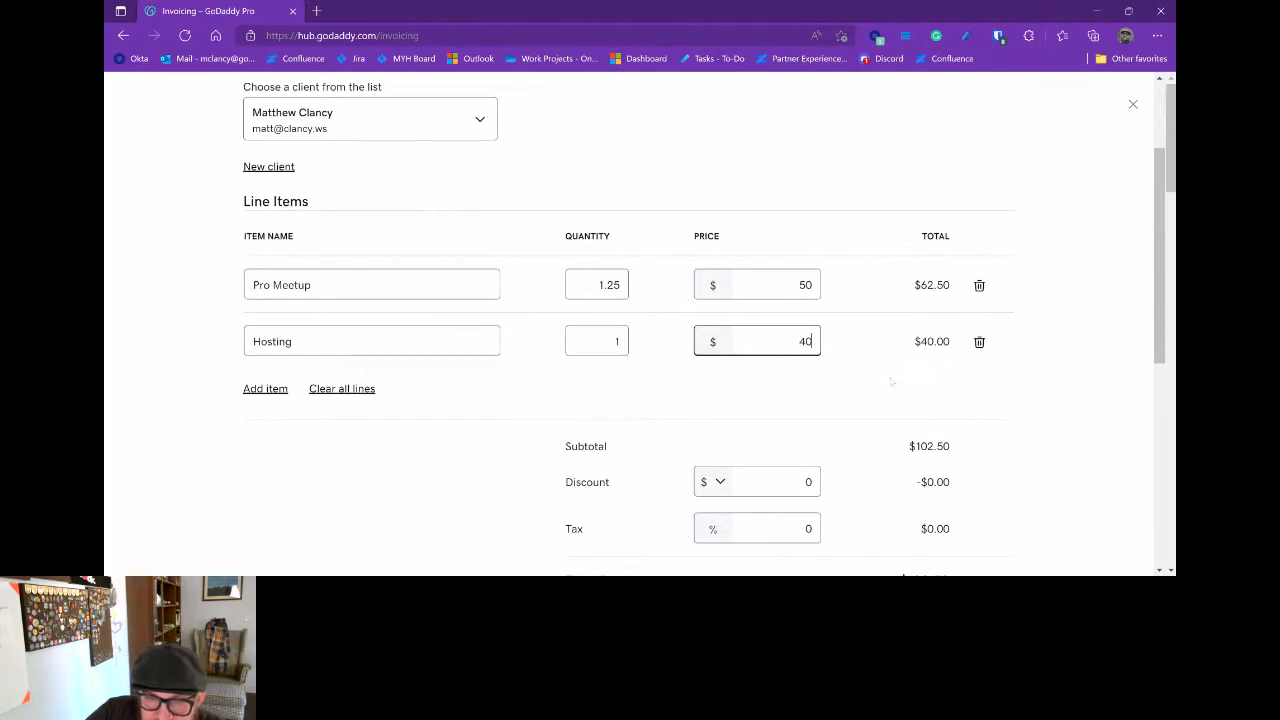
Try the Monthly and Custom repeat schedules in the payment details, and set Repeat back to Never.
{"action": "scroll", "coordinate": [891, 381], "scroll_direction": "down", "scroll_amount": 5}
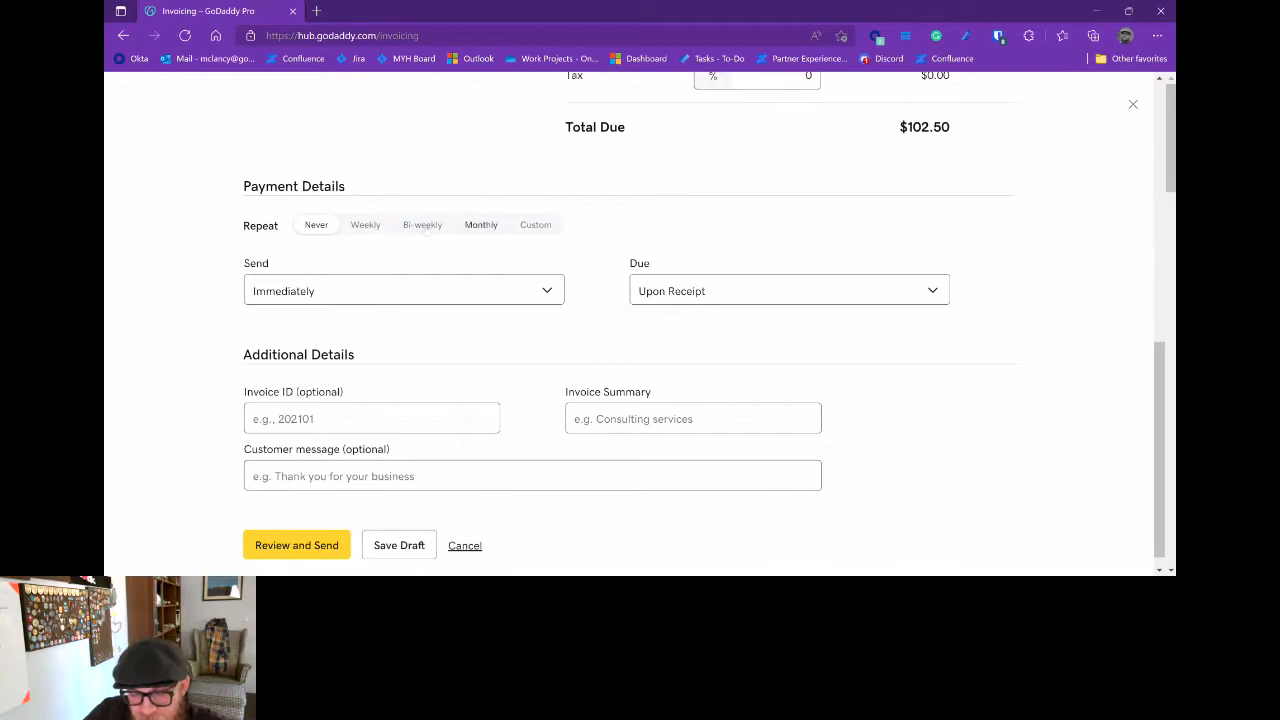
{"action": "scroll", "coordinate": [422, 226], "scroll_direction": "up", "scroll_amount": 3}
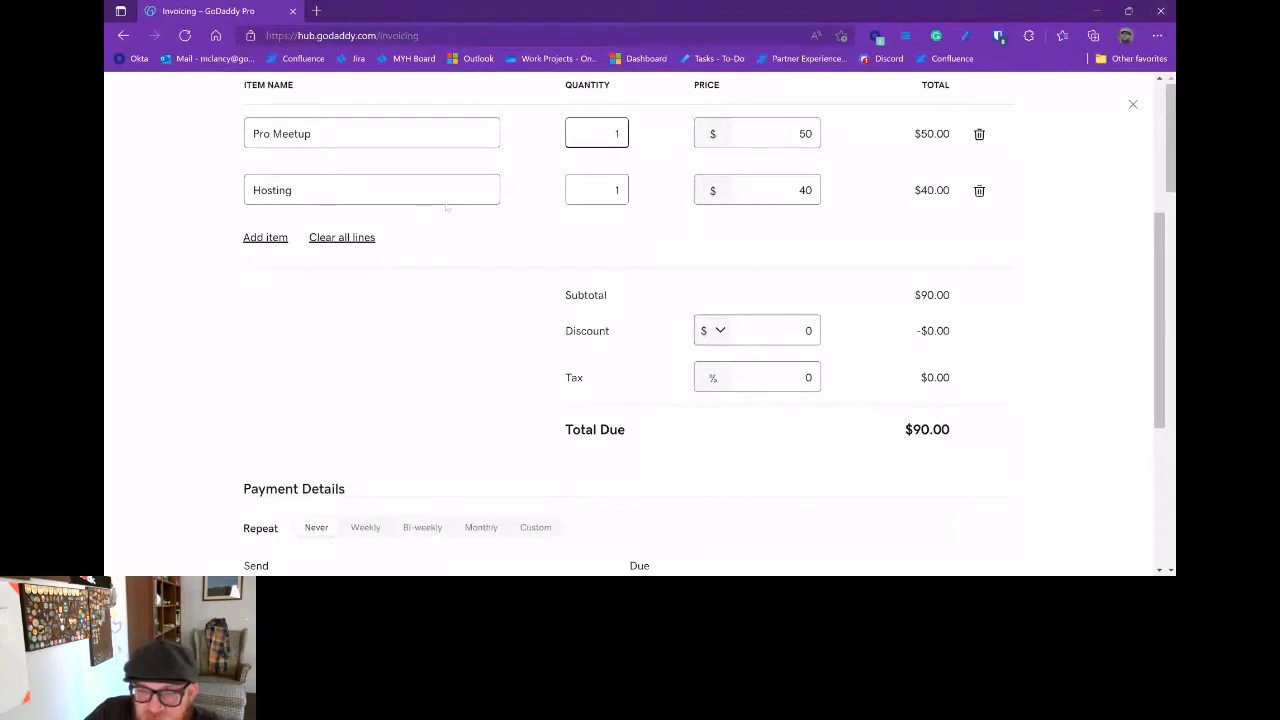
{"action": "left_click", "coordinate": [478, 318]}
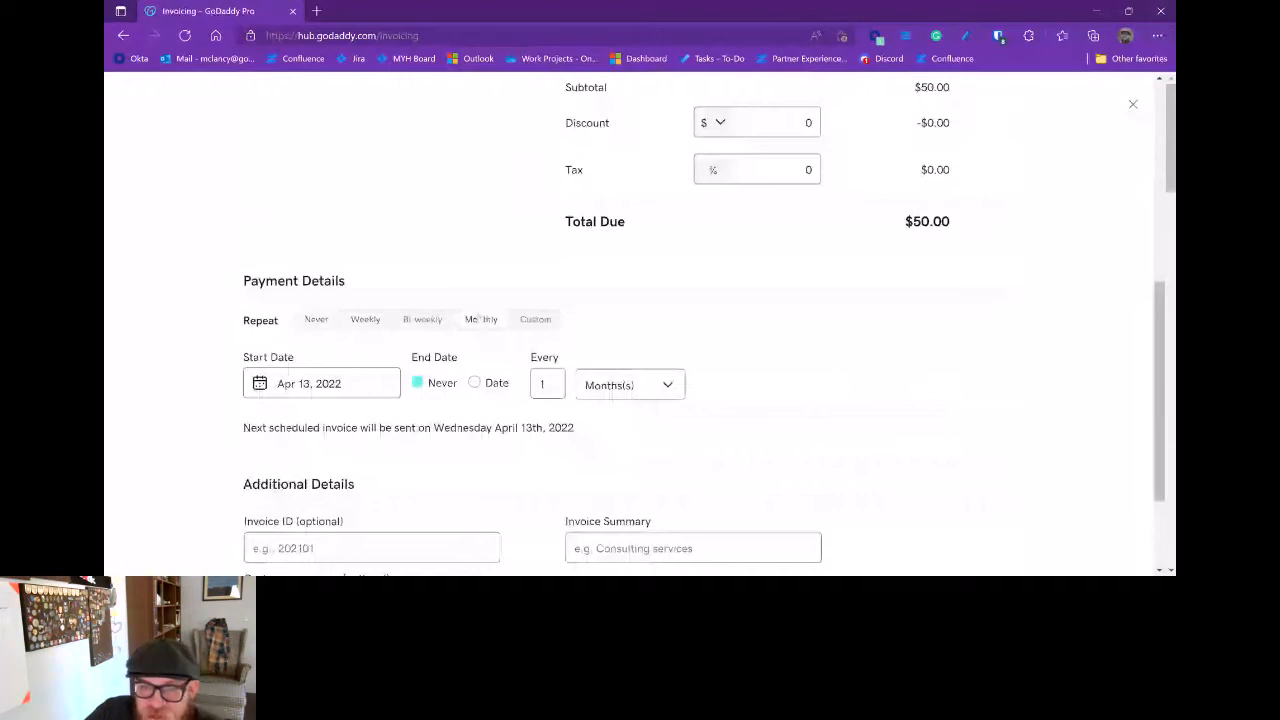
{"action": "scroll", "coordinate": [480, 318], "scroll_direction": "down", "scroll_amount": 1}
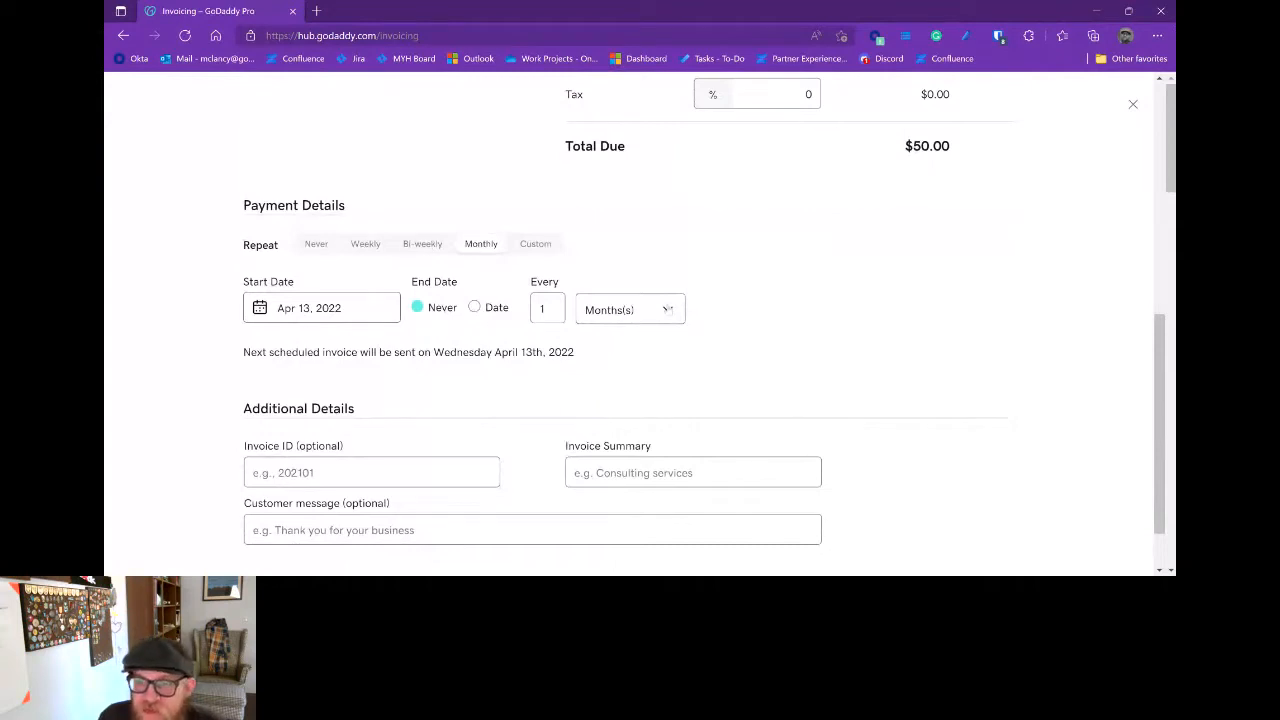
{"action": "scroll", "coordinate": [668, 309], "scroll_direction": "down", "scroll_amount": 1}
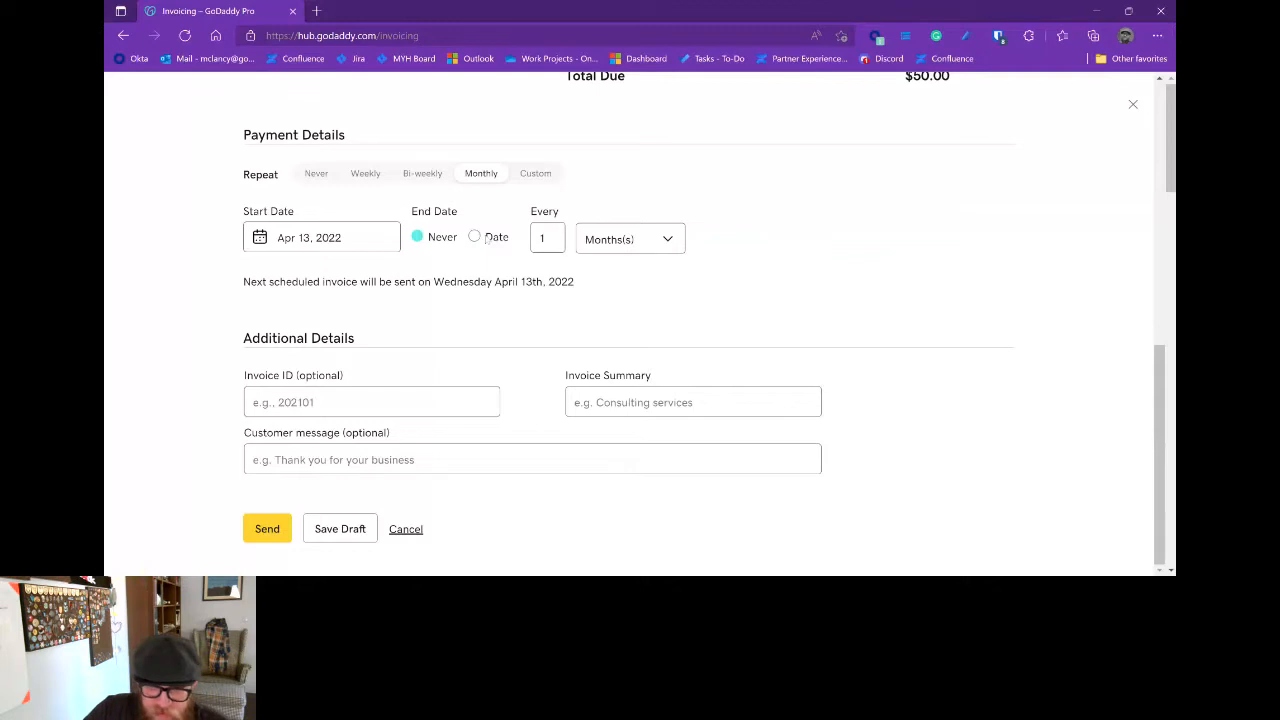
{"action": "left_click", "coordinate": [535, 174]}
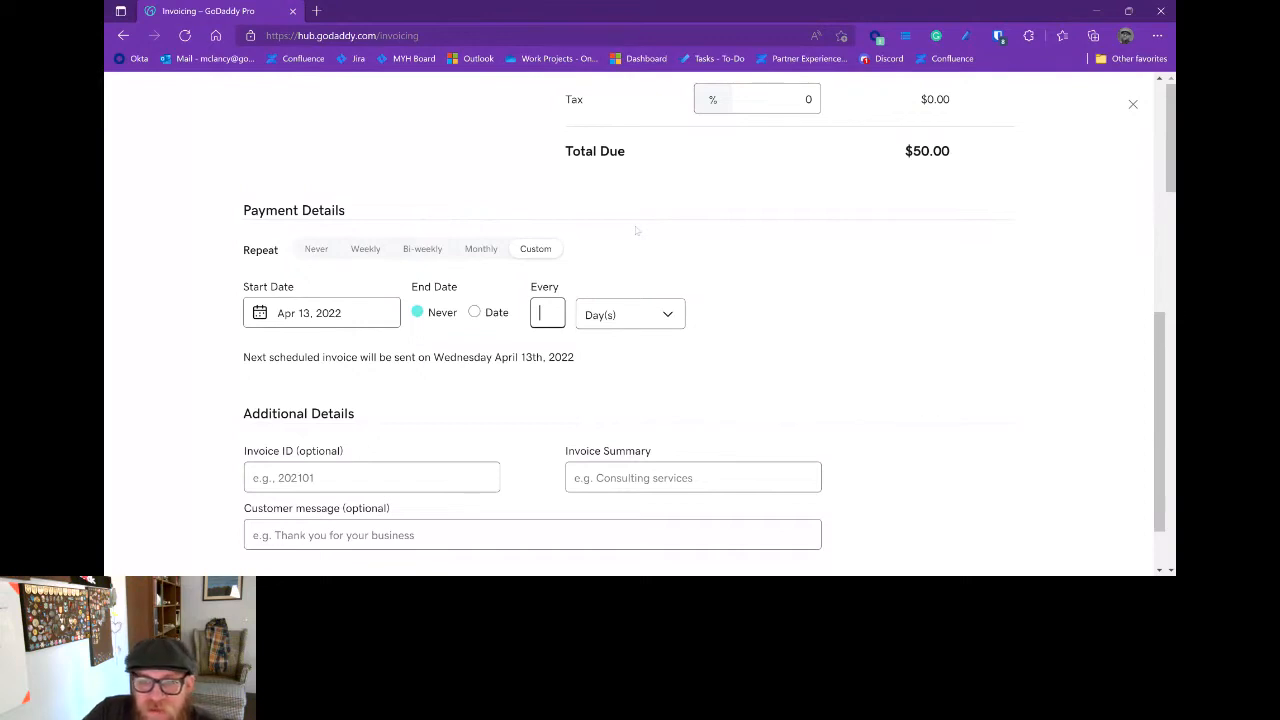
{"action": "left_click", "coordinate": [316, 249]}
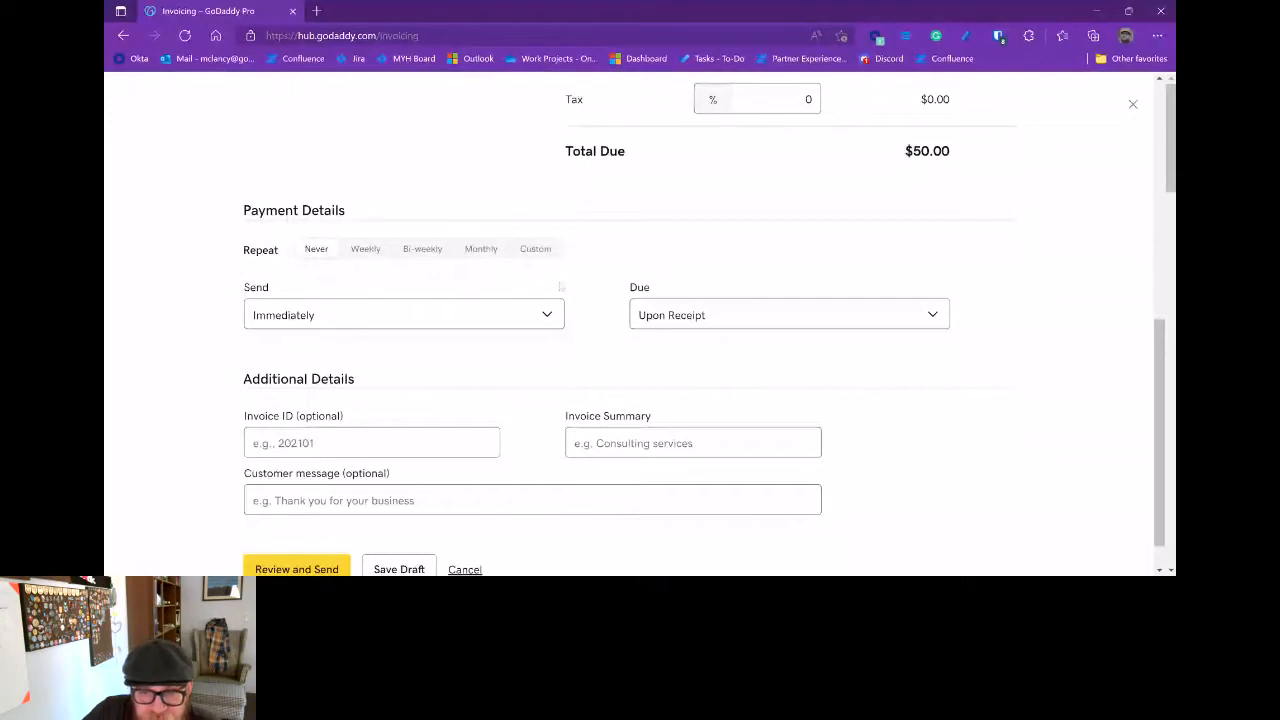
Enter 2000 as the invoice ID and Pro Meetup as the invoice summary, and proceed to the invoice review.
{"action": "scroll", "coordinate": [334, 430], "scroll_direction": "down", "scroll_amount": 1}
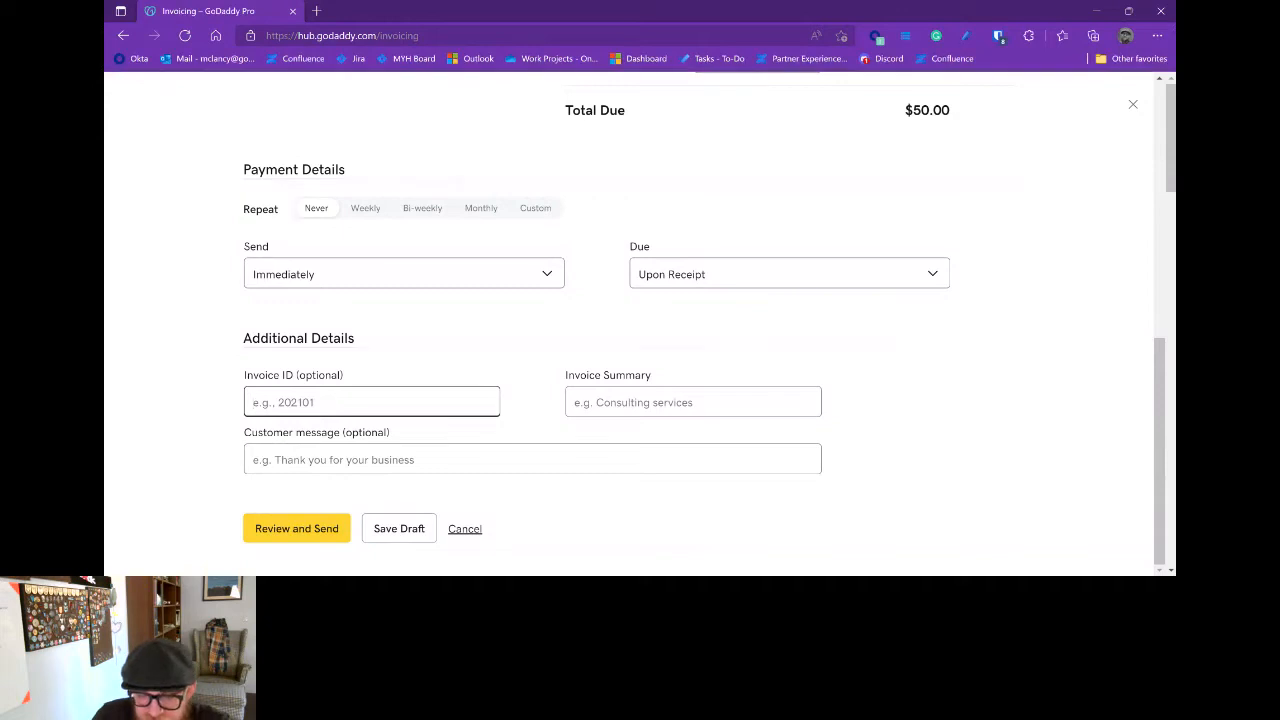
{"action": "type", "text": "2000"}
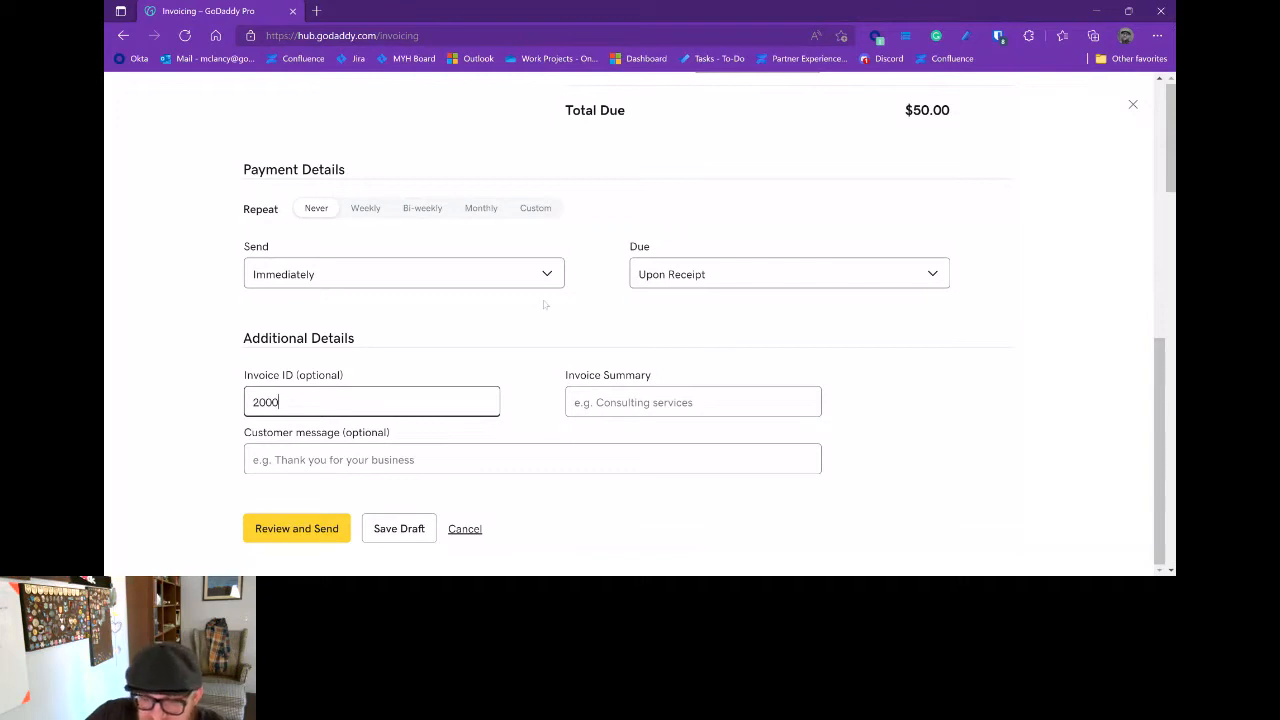
{"action": "key", "text": "Tab"}
{"action": "type", "text": "Pro Meetup"}
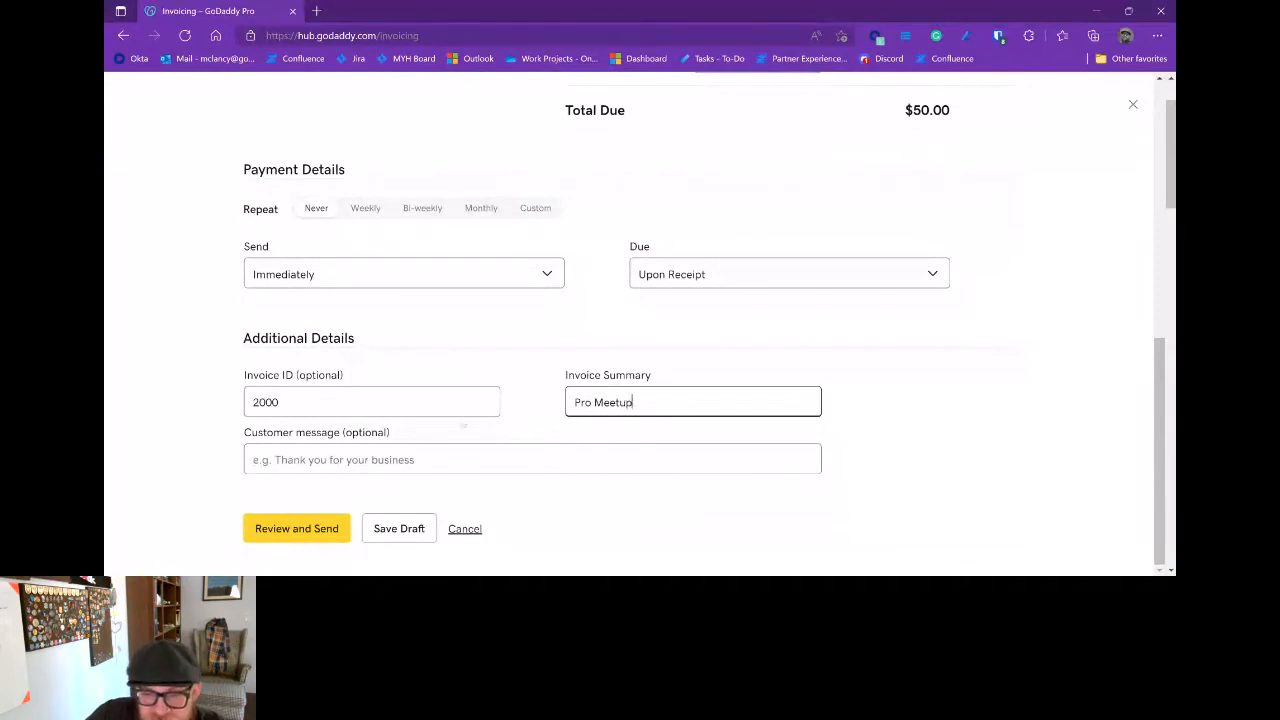
{"action": "key", "text": "Tab"}
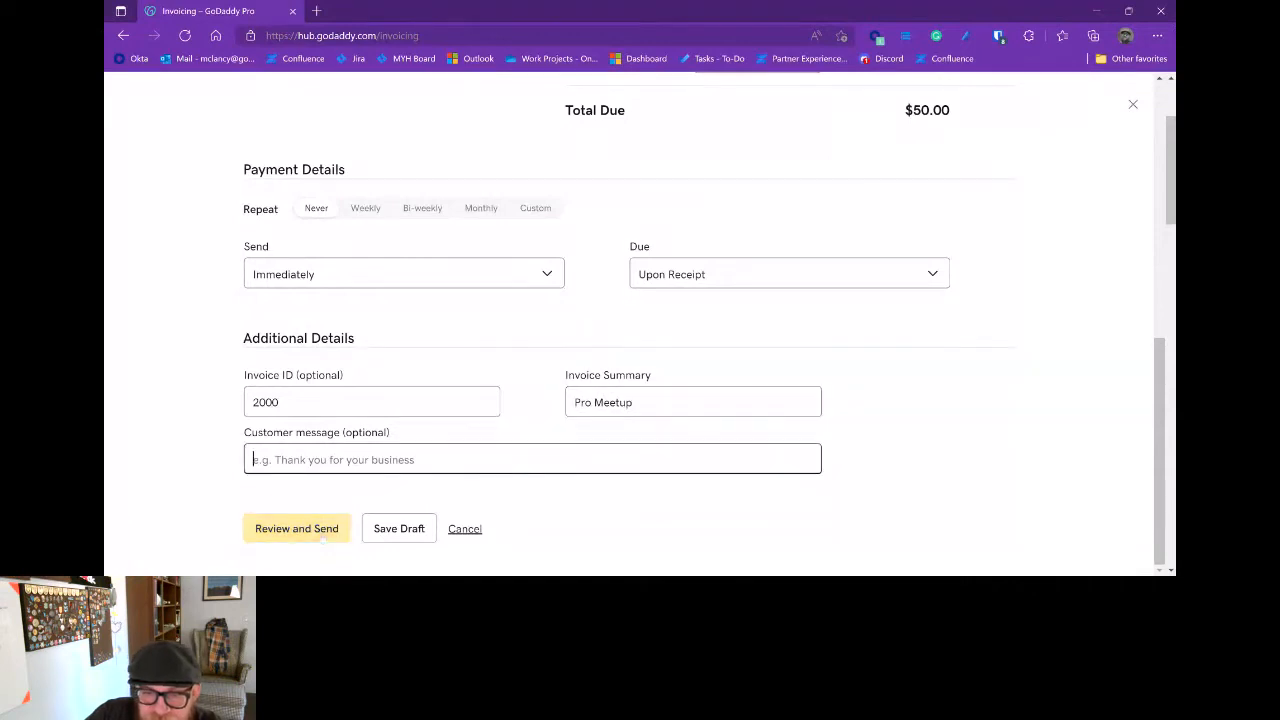
{"action": "left_click", "coordinate": [323, 537]}
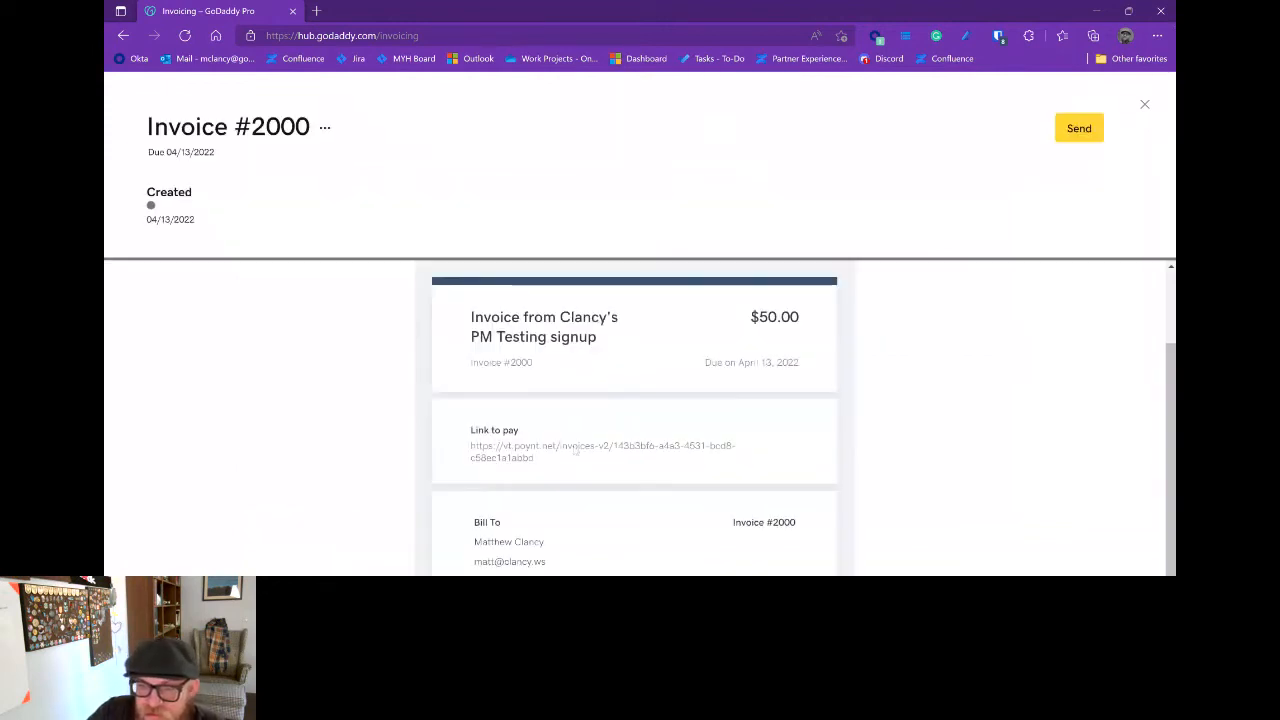
Review the invoice preview down to the business contact details and send the invoice to the client.
{"action": "scroll", "coordinate": [575, 452], "scroll_direction": "down", "scroll_amount": 2}
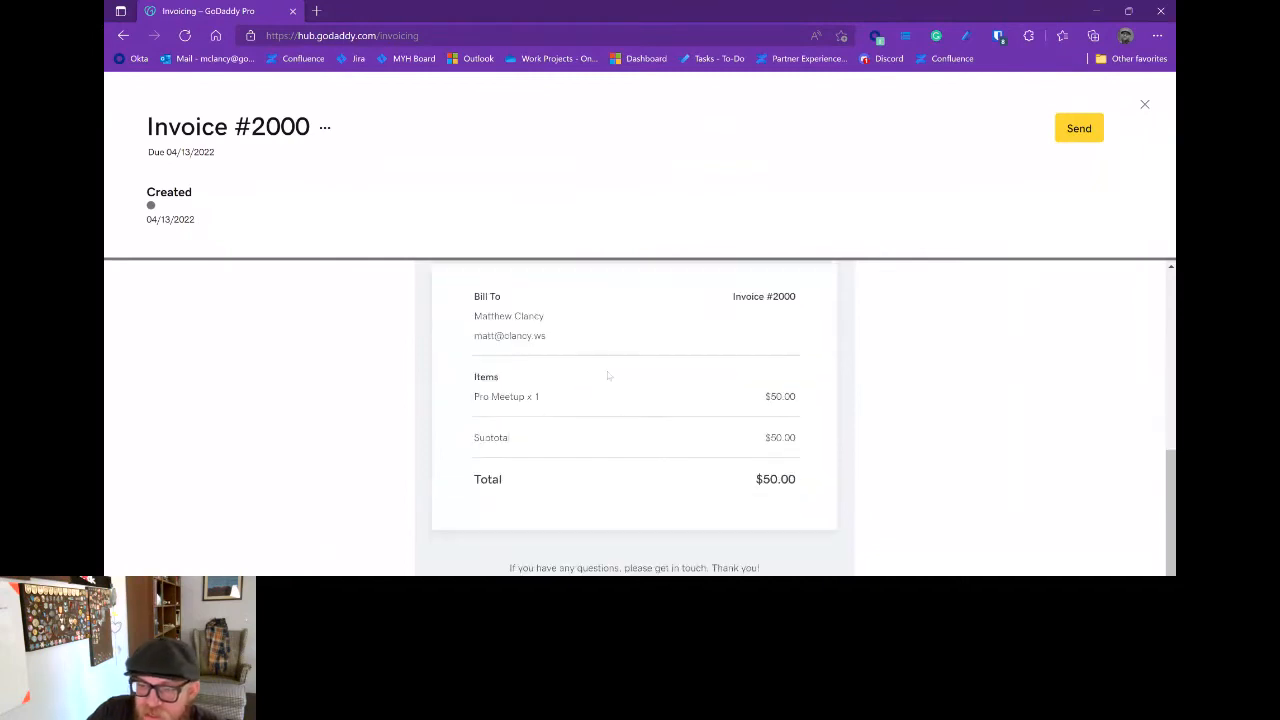
{"action": "scroll", "coordinate": [845, 497], "scroll_direction": "down", "scroll_amount": 2}
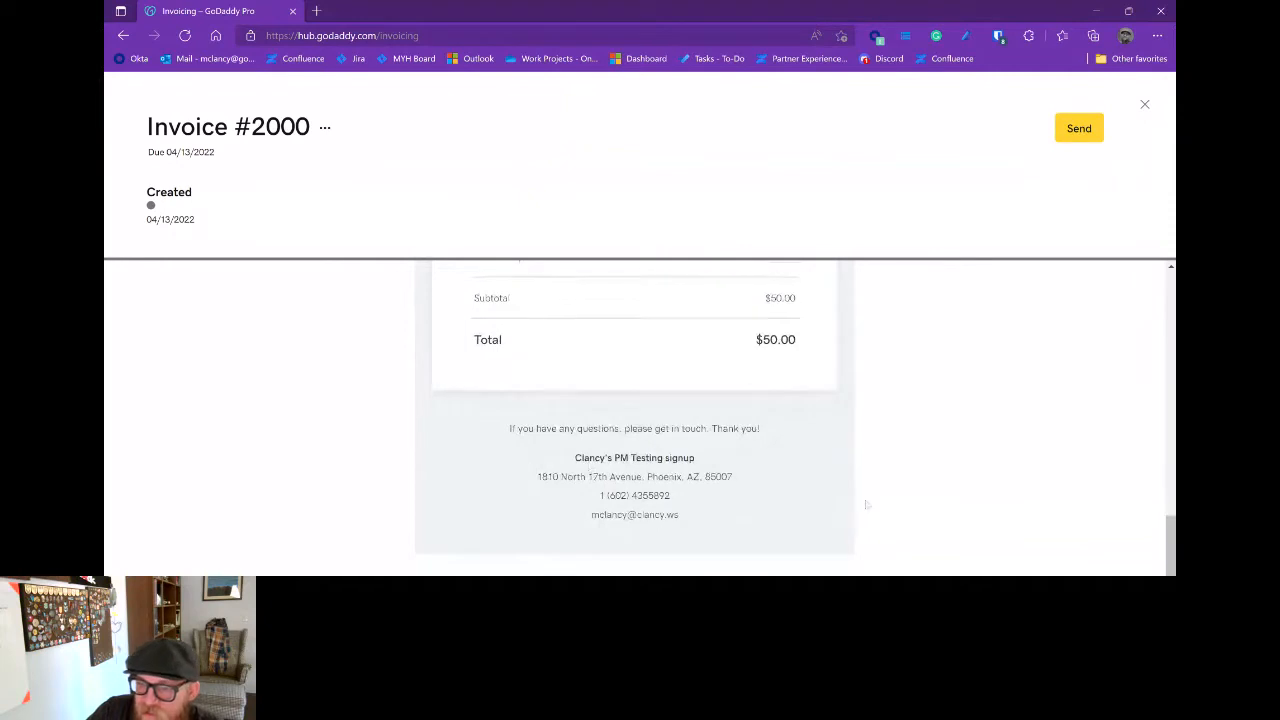
{"action": "scroll", "coordinate": [823, 395], "scroll_direction": "up", "scroll_amount": 1}
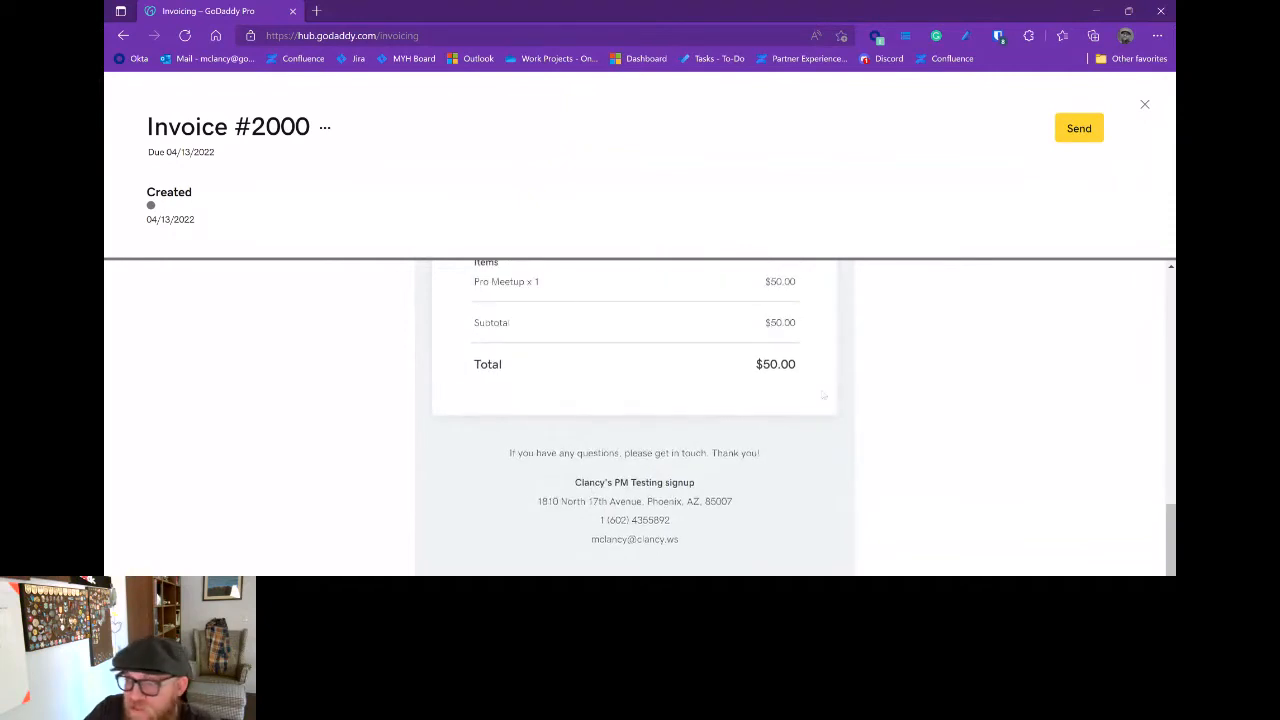
{"action": "scroll", "coordinate": [823, 395], "scroll_direction": "up", "scroll_amount": 5}
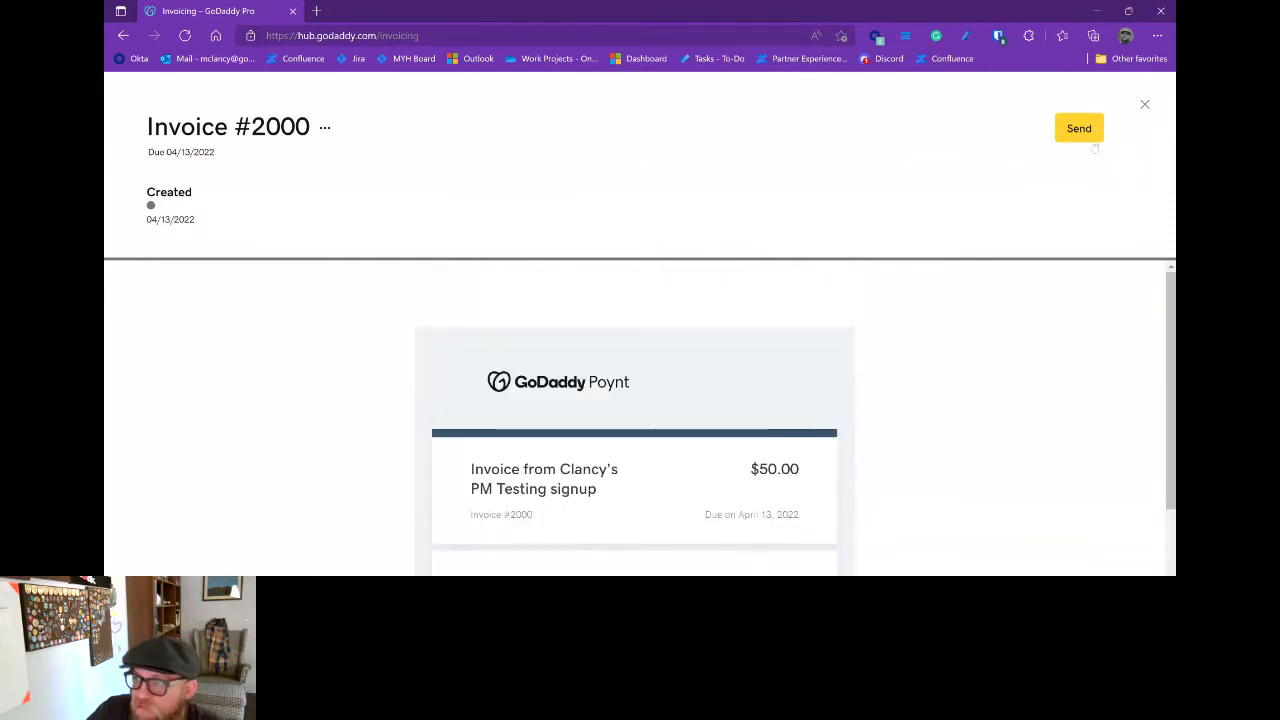
{"action": "left_click", "coordinate": [1085, 140]}
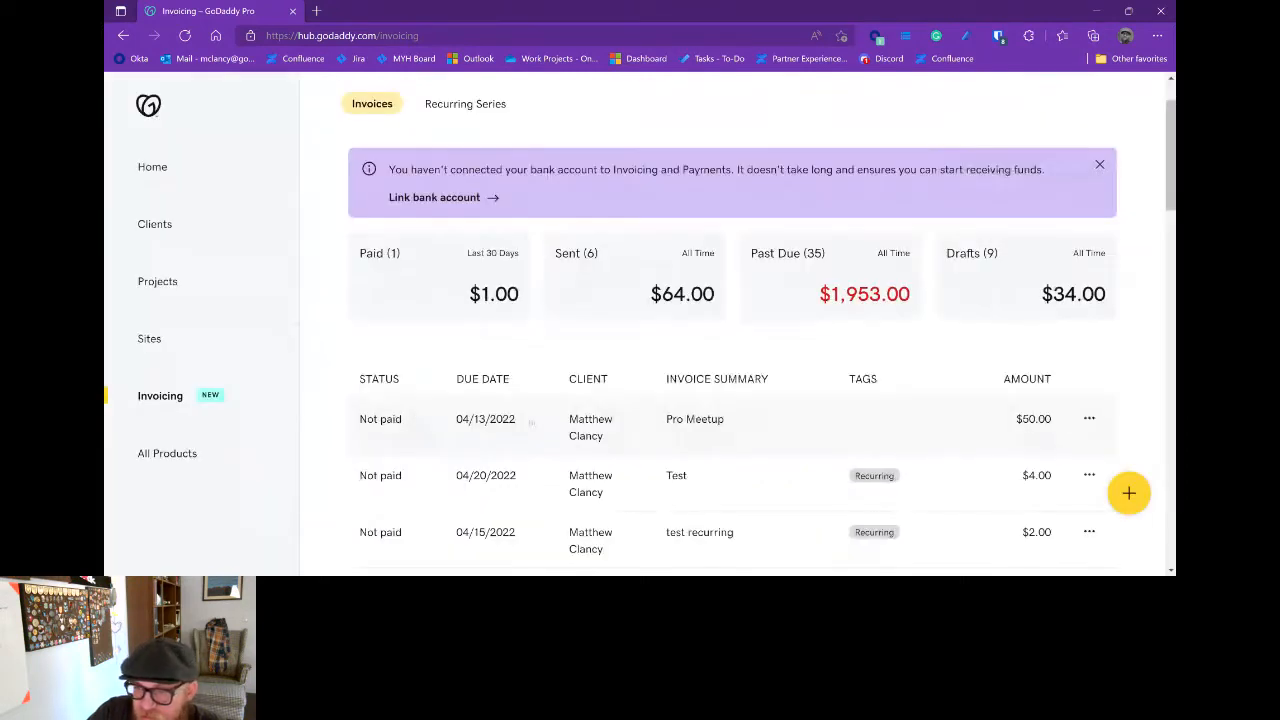
Open the unpaid Pro Meetup invoice and start adding a payment of type Other.
{"action": "left_click", "coordinate": [447, 431]}
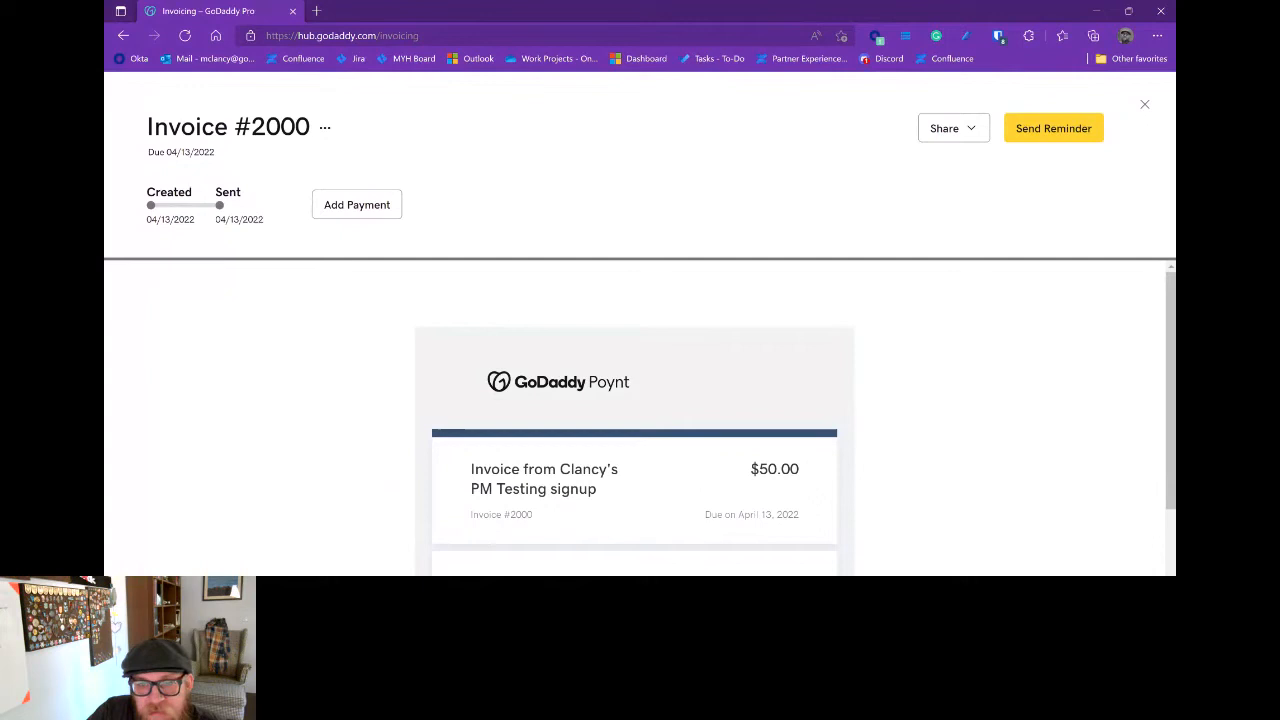
{"action": "left_click", "coordinate": [357, 205]}
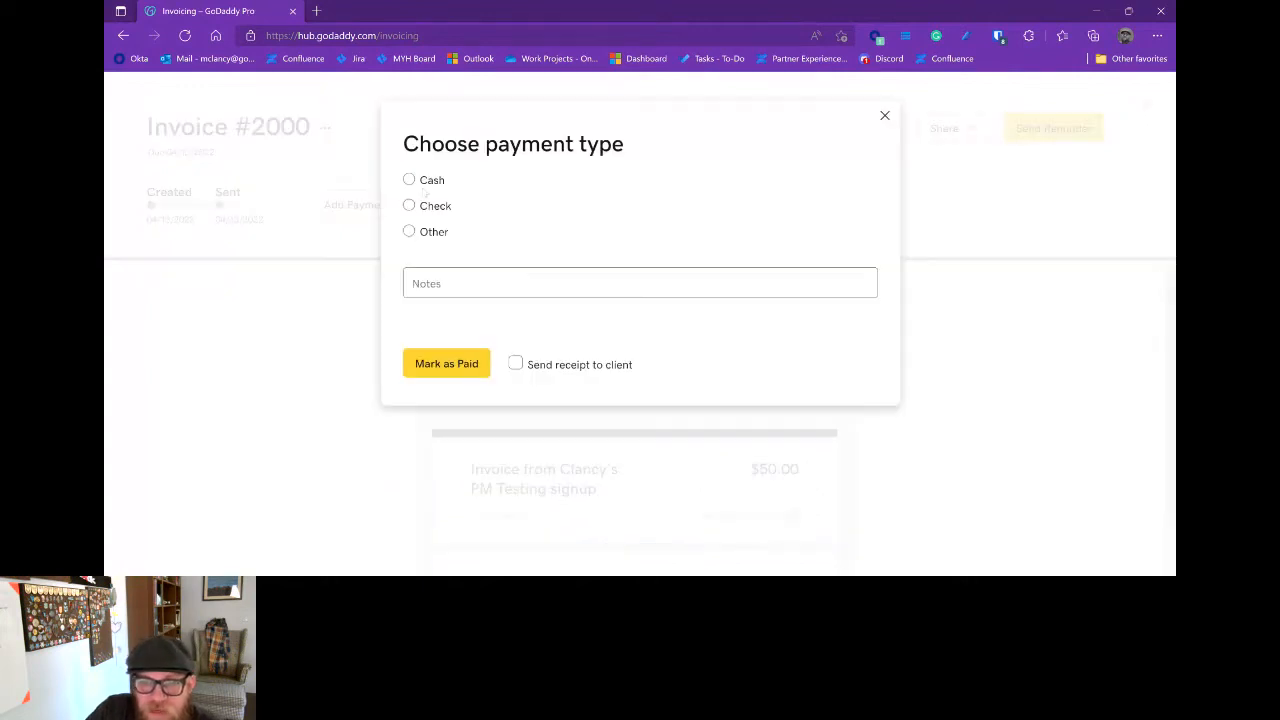
{"action": "left_click", "coordinate": [430, 180]}
{"action": "left_click", "coordinate": [440, 206]}
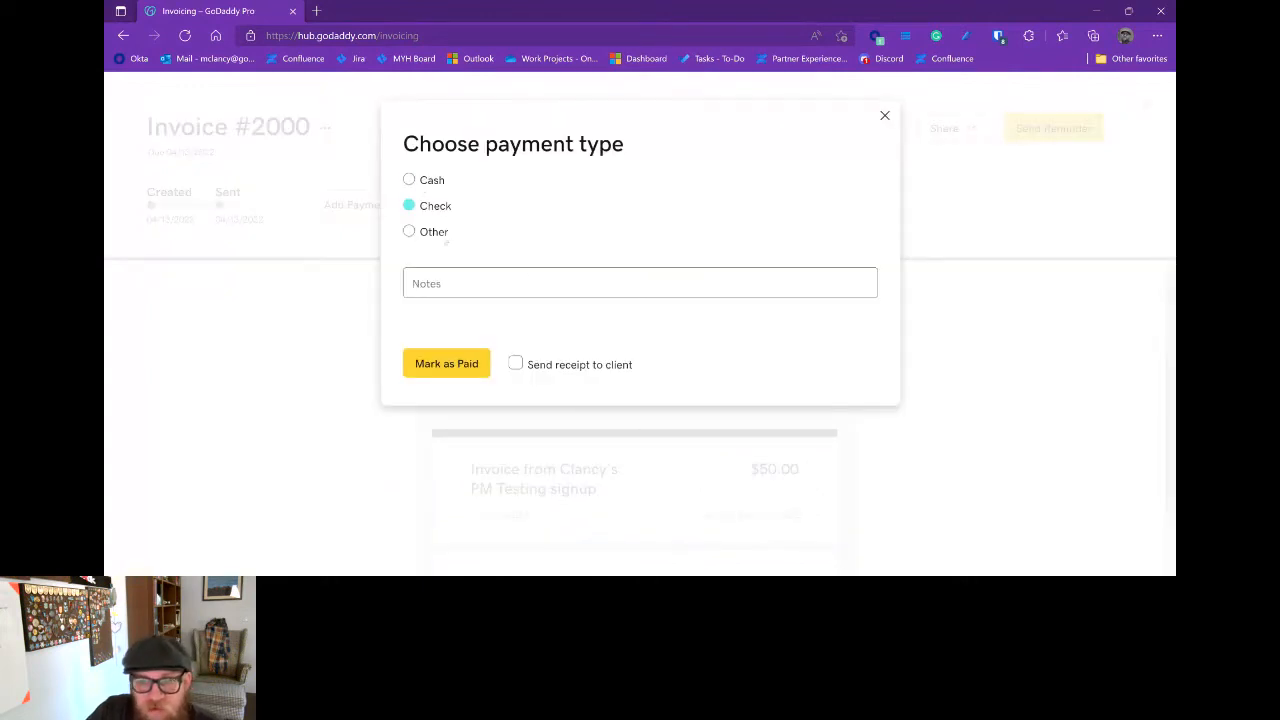
{"action": "left_click", "coordinate": [440, 232]}
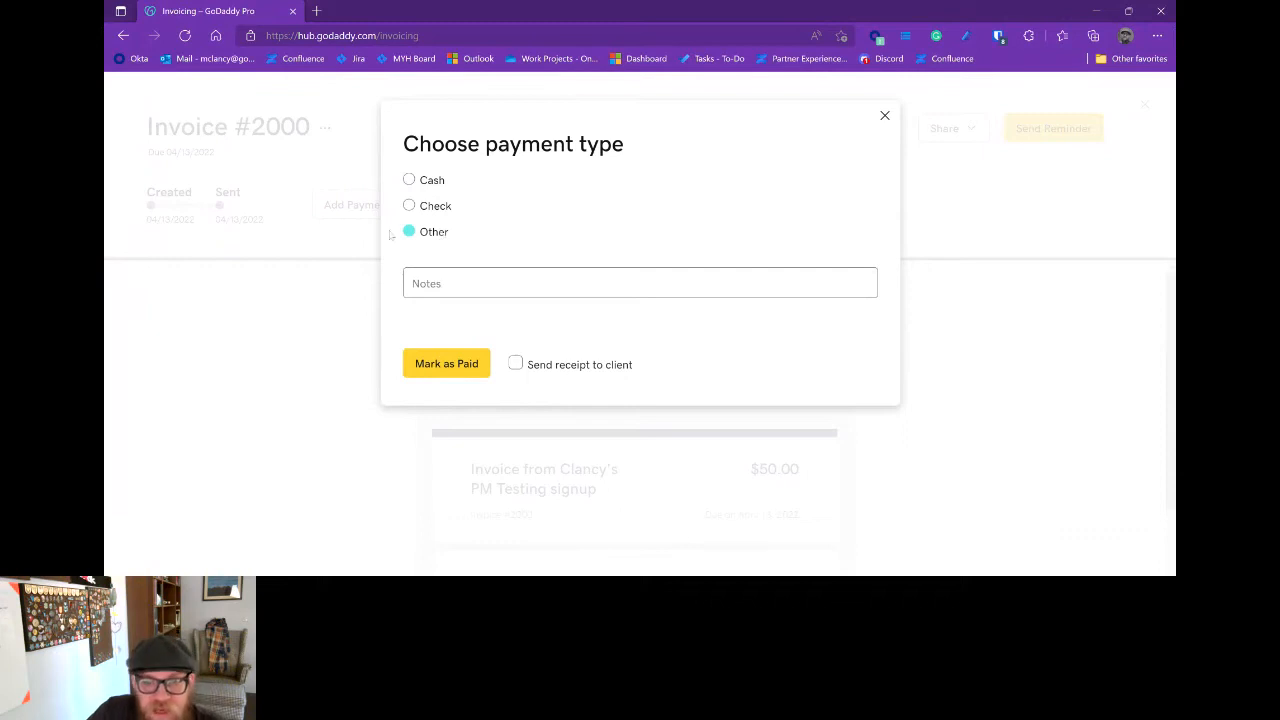
Enter Paypal as the payment note, include a receipt for the client, mark the invoice as paid, and return to the invoice list.
{"action": "left_click", "coordinate": [414, 283]}
{"action": "type", "text": "P"}
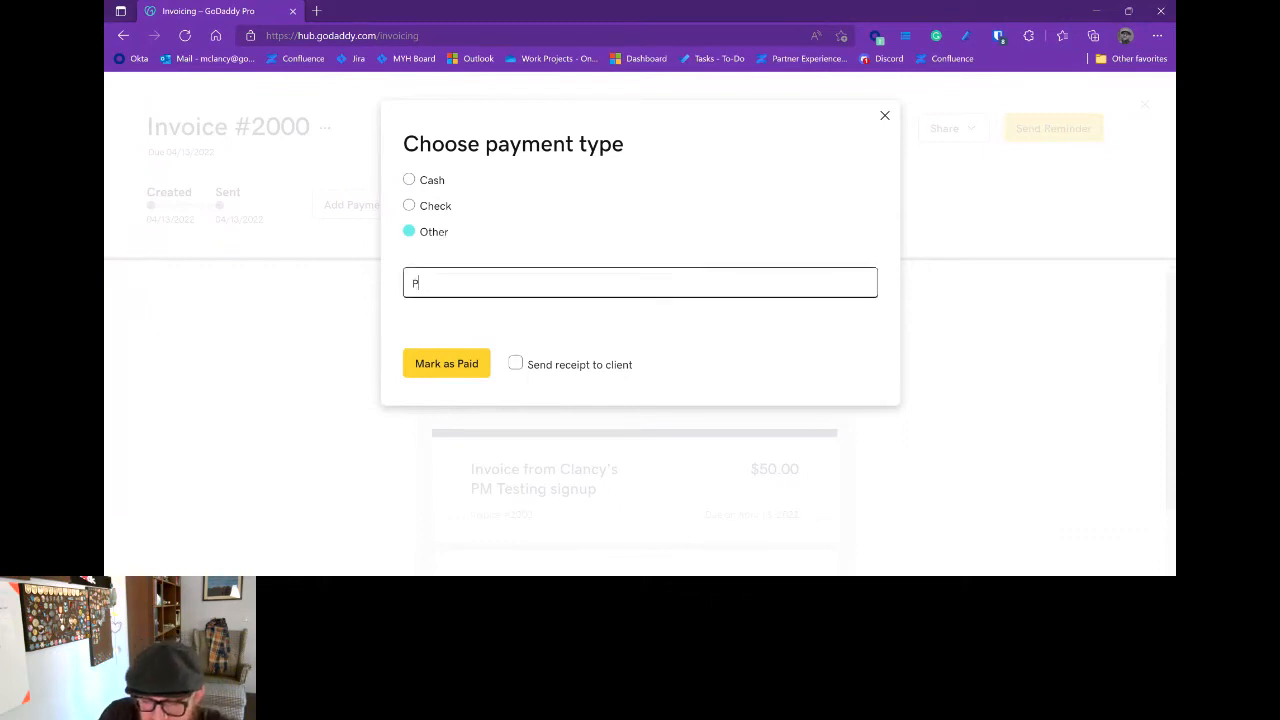
{"action": "type", "text": "aypal"}
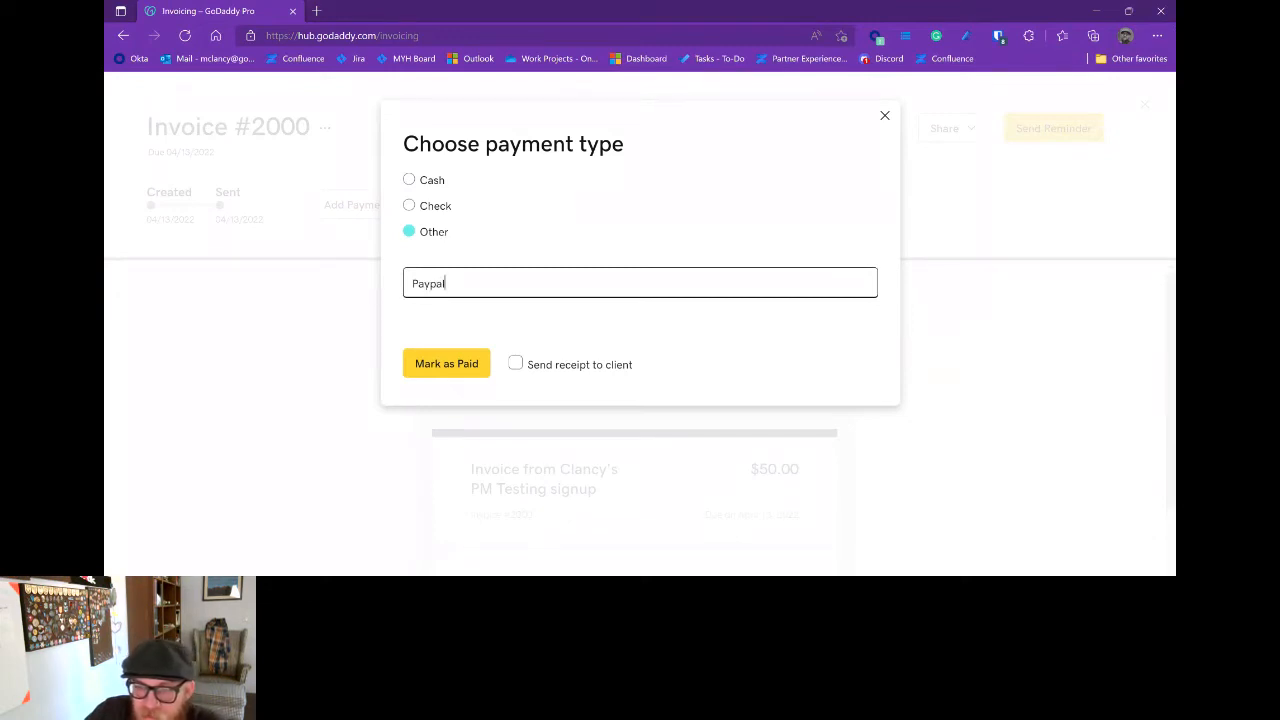
{"action": "left_click", "coordinate": [515, 363]}
{"action": "left_click", "coordinate": [446, 363]}
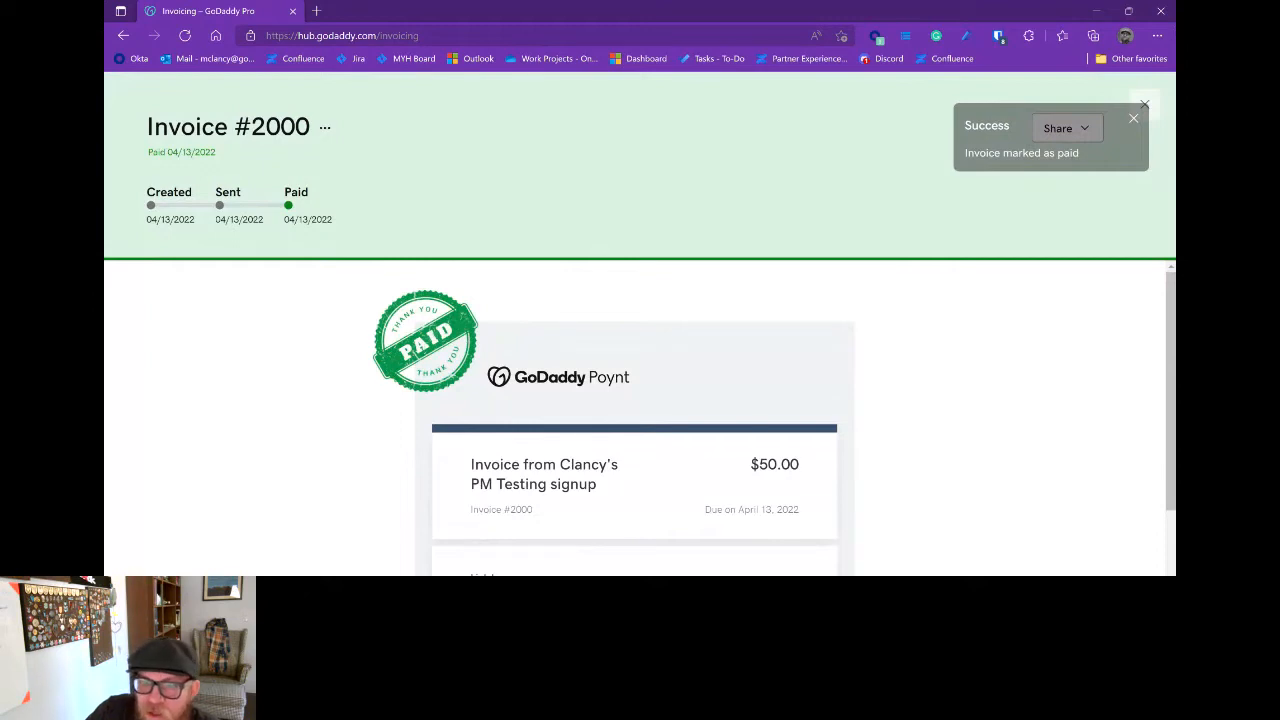
{"action": "left_click", "coordinate": [1145, 104]}
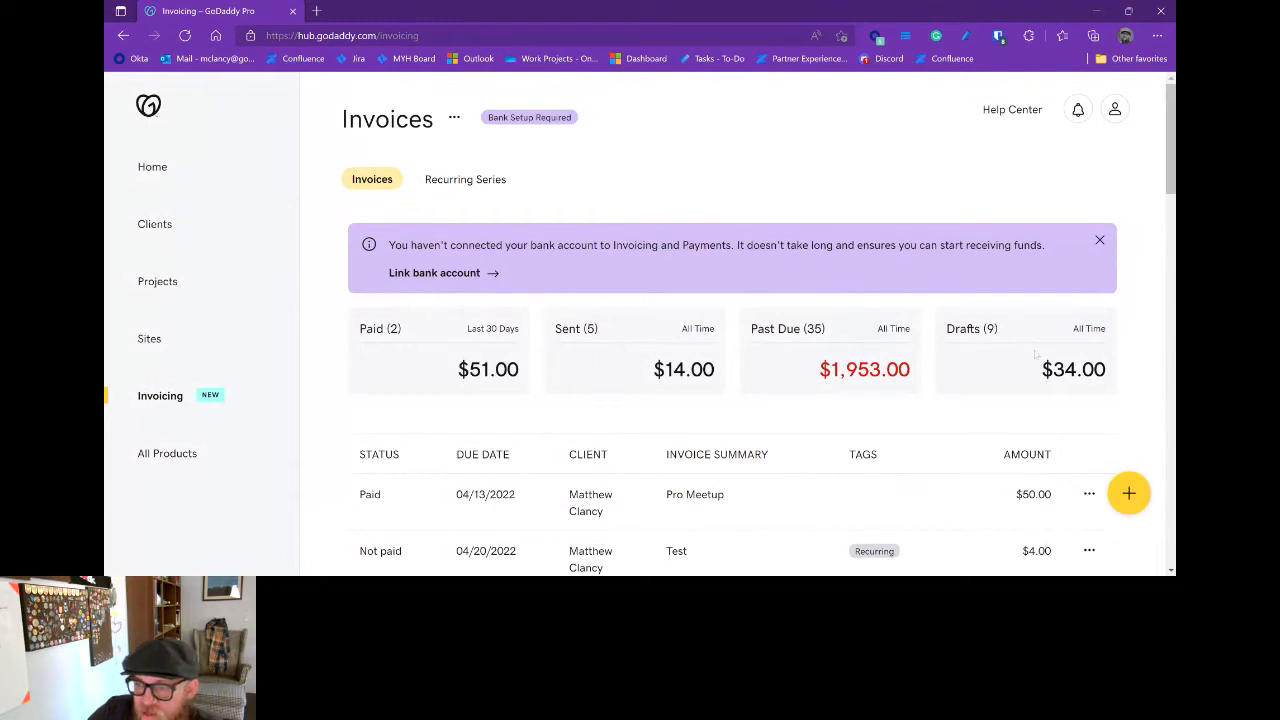
Bring up the actions for the lower past-due test recurring invoice due 04/08/2022, view the invoice, and close it.
{"action": "scroll", "coordinate": [471, 230], "scroll_direction": "down", "scroll_amount": 4}
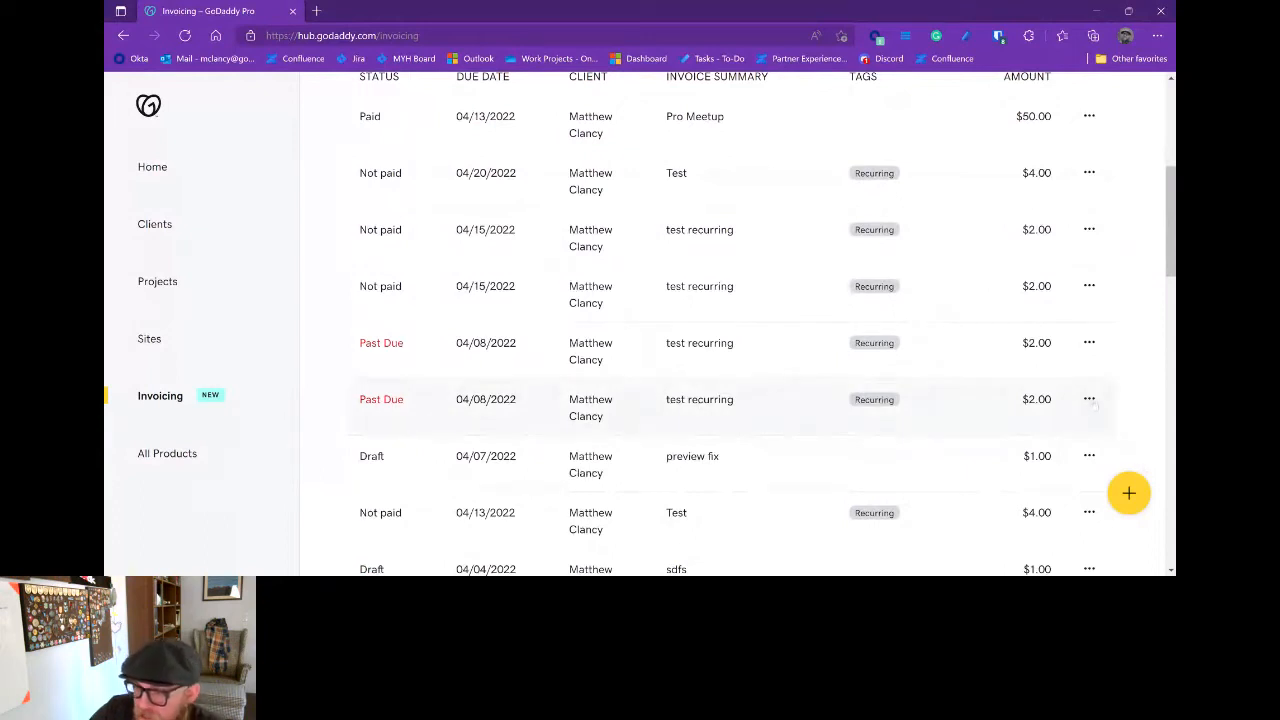
{"action": "left_click", "coordinate": [1090, 400]}
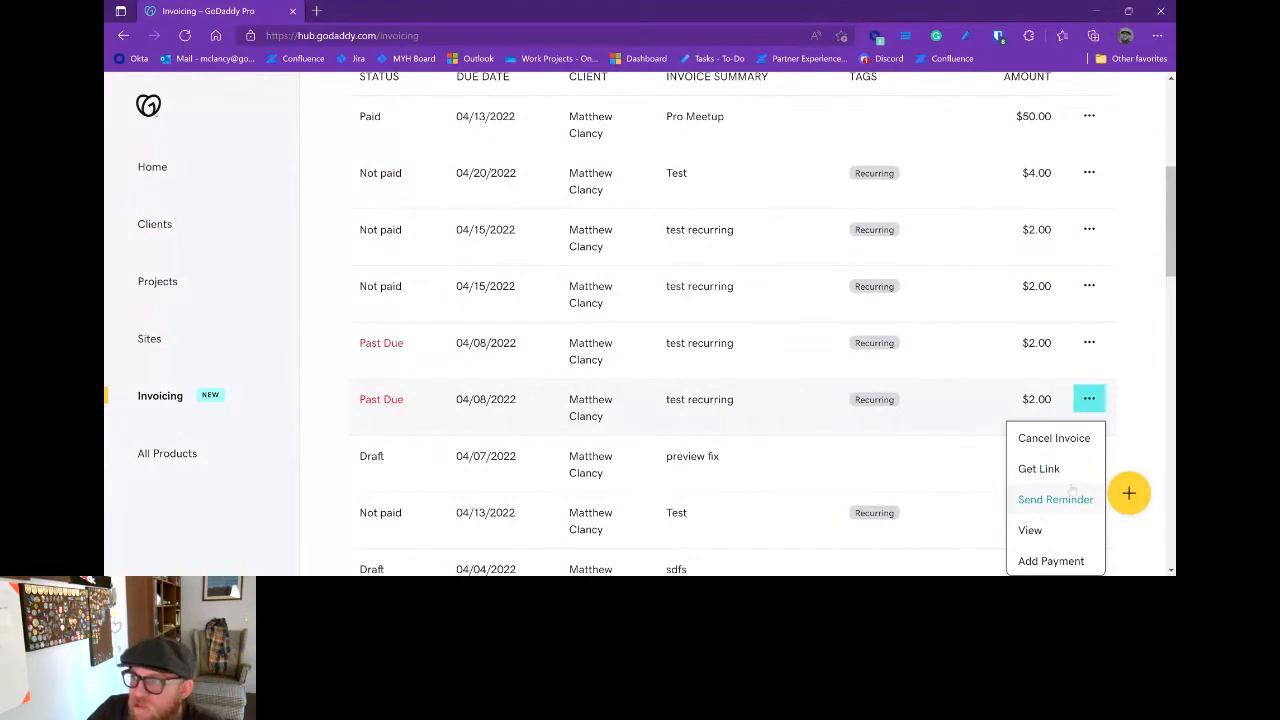
{"action": "left_click", "coordinate": [1060, 499]}
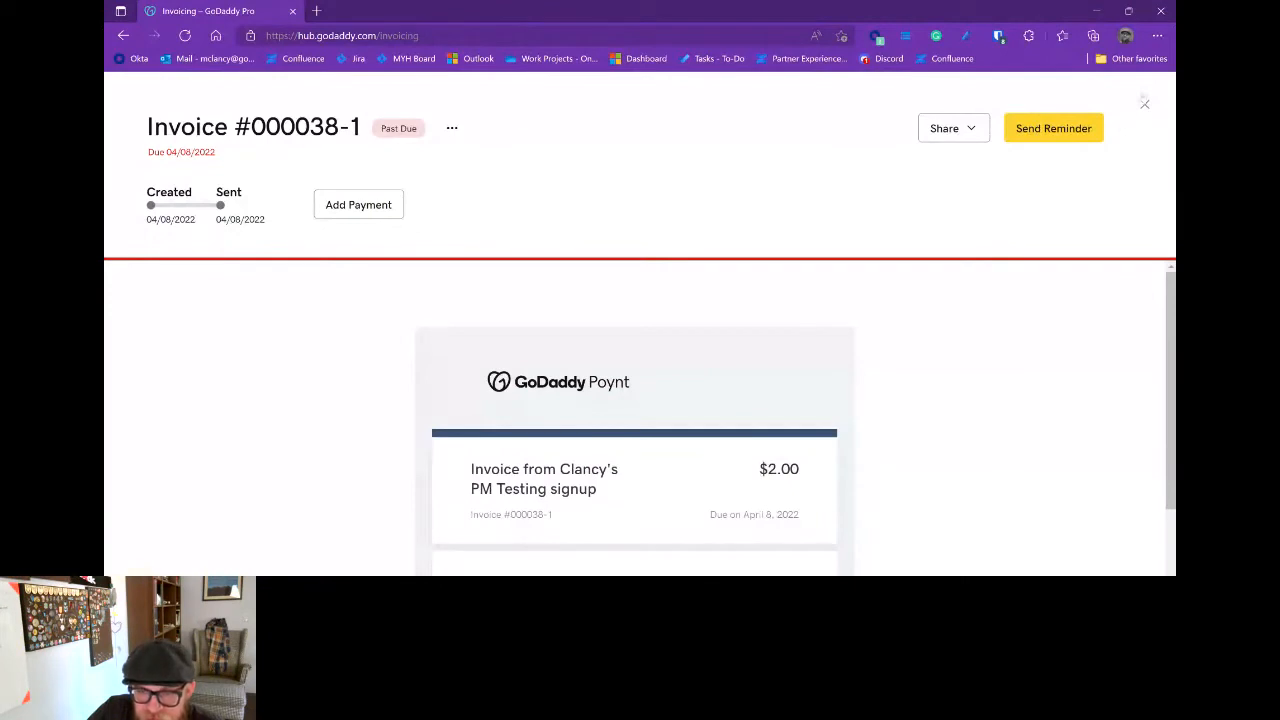
{"action": "left_click", "coordinate": [1144, 103]}
View the paid $1.00 test invoice dated 03/28/2022 and close it.
{"action": "scroll", "coordinate": [478, 411], "scroll_direction": "down", "scroll_amount": 4}
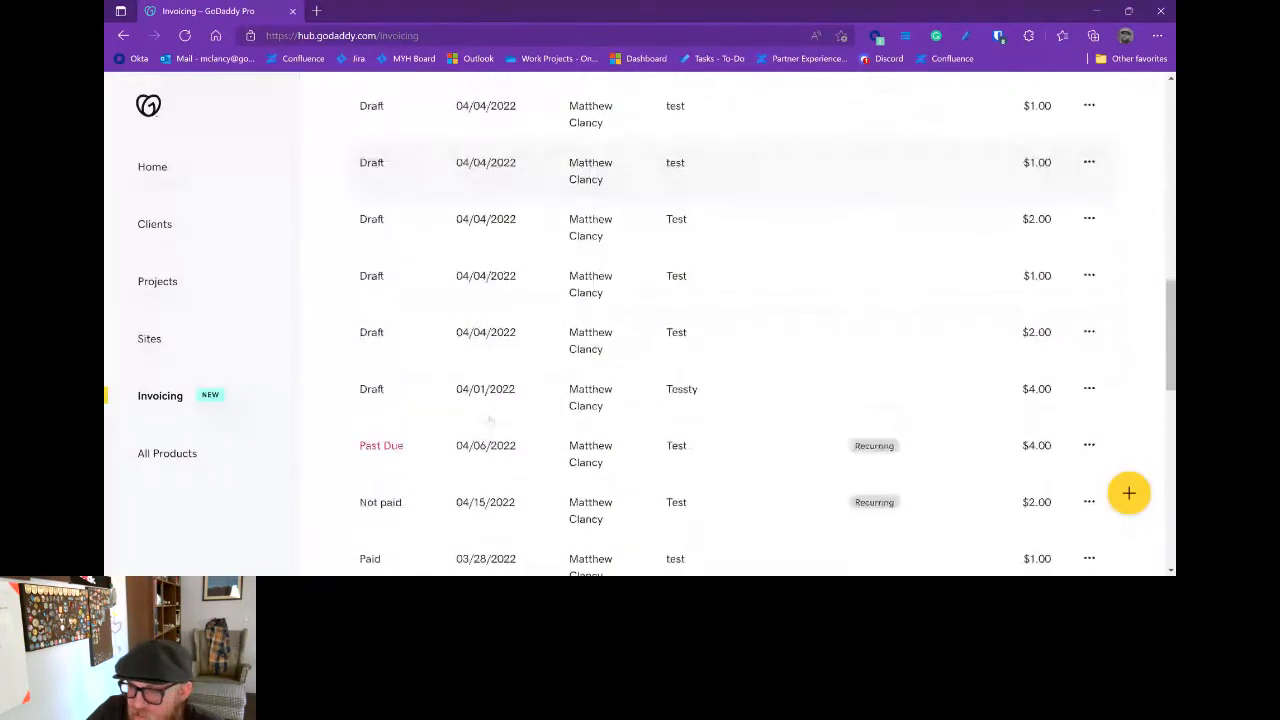
{"action": "left_click", "coordinate": [490, 421]}
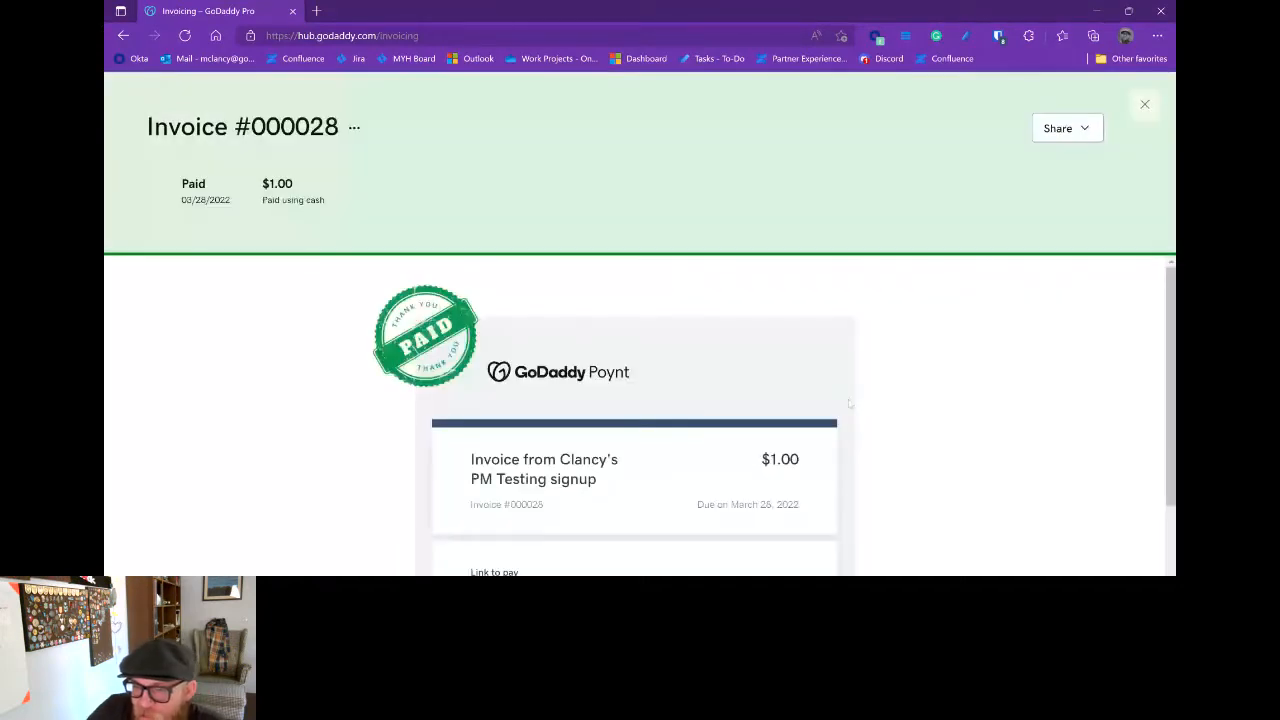
{"action": "key", "text": "Escape"}
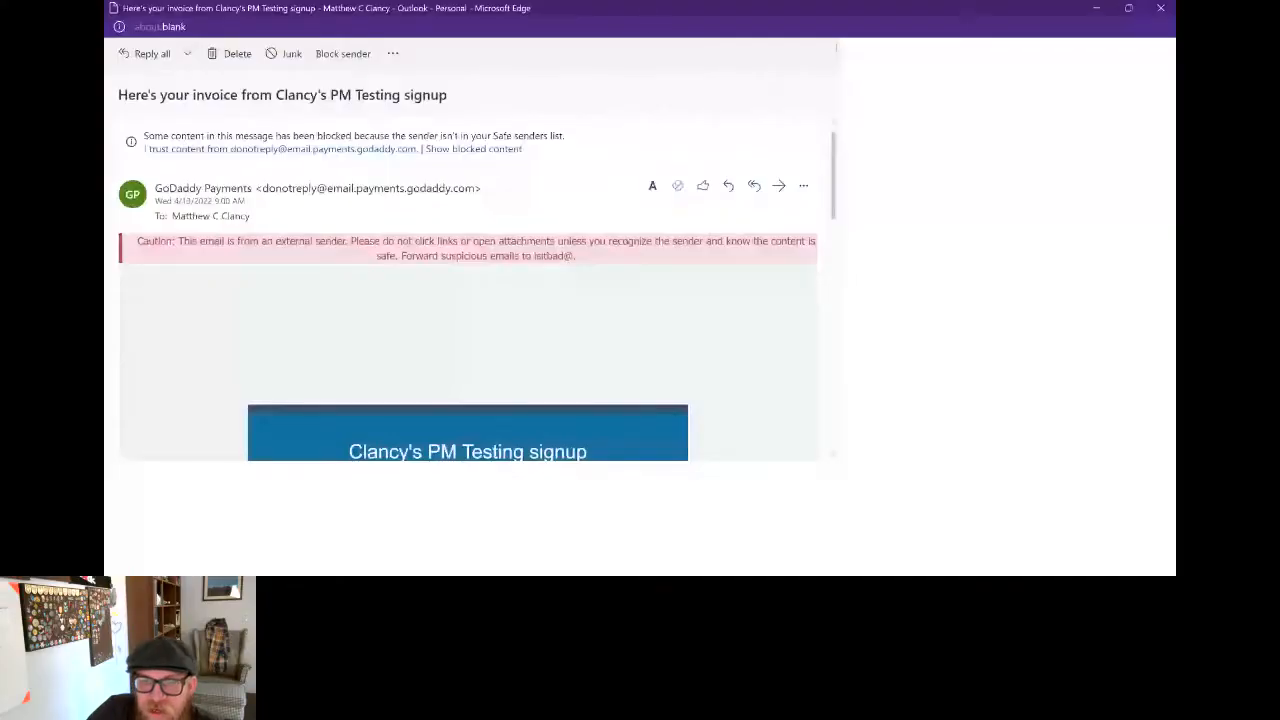
Switch to the Outlook messages and examine the recurring invoice email's amount, payment link, schedule and items, plus the due date in the reminder email.
{"action": "scroll", "coordinate": [815, 311], "scroll_direction": "down", "scroll_amount": 1}
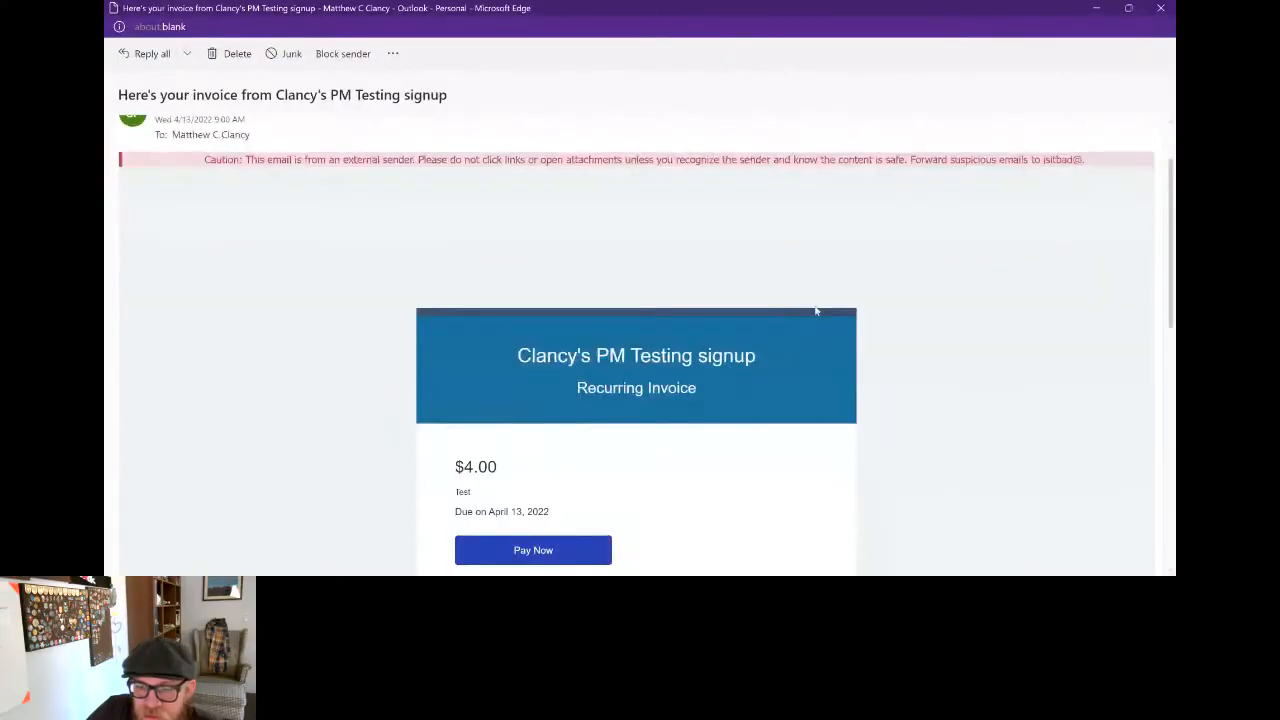
{"action": "scroll", "coordinate": [721, 371], "scroll_direction": "down", "scroll_amount": 1}
{"action": "scroll", "coordinate": [722, 375], "scroll_direction": "up", "scroll_amount": 2}
{"action": "scroll", "coordinate": [721, 373], "scroll_direction": "up", "scroll_amount": 1}
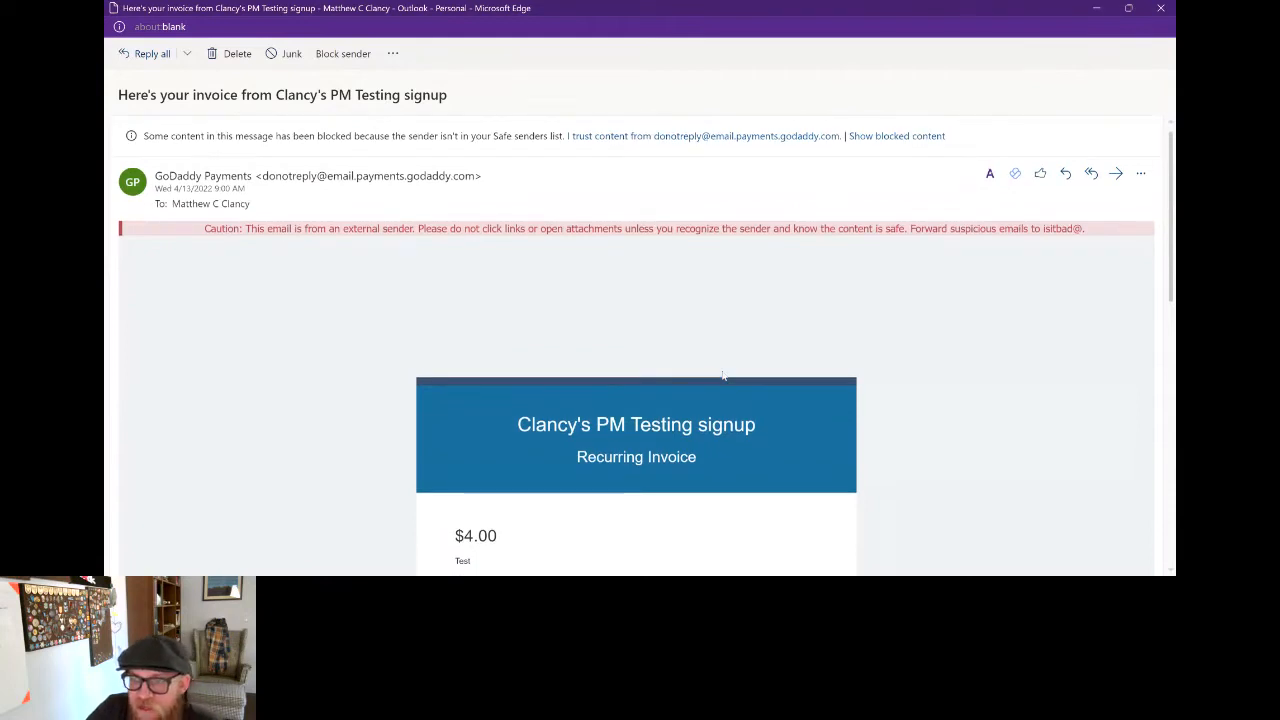
{"action": "scroll", "coordinate": [723, 375], "scroll_direction": "down", "scroll_amount": 3}
{"action": "scroll", "coordinate": [727, 376], "scroll_direction": "down", "scroll_amount": 1}
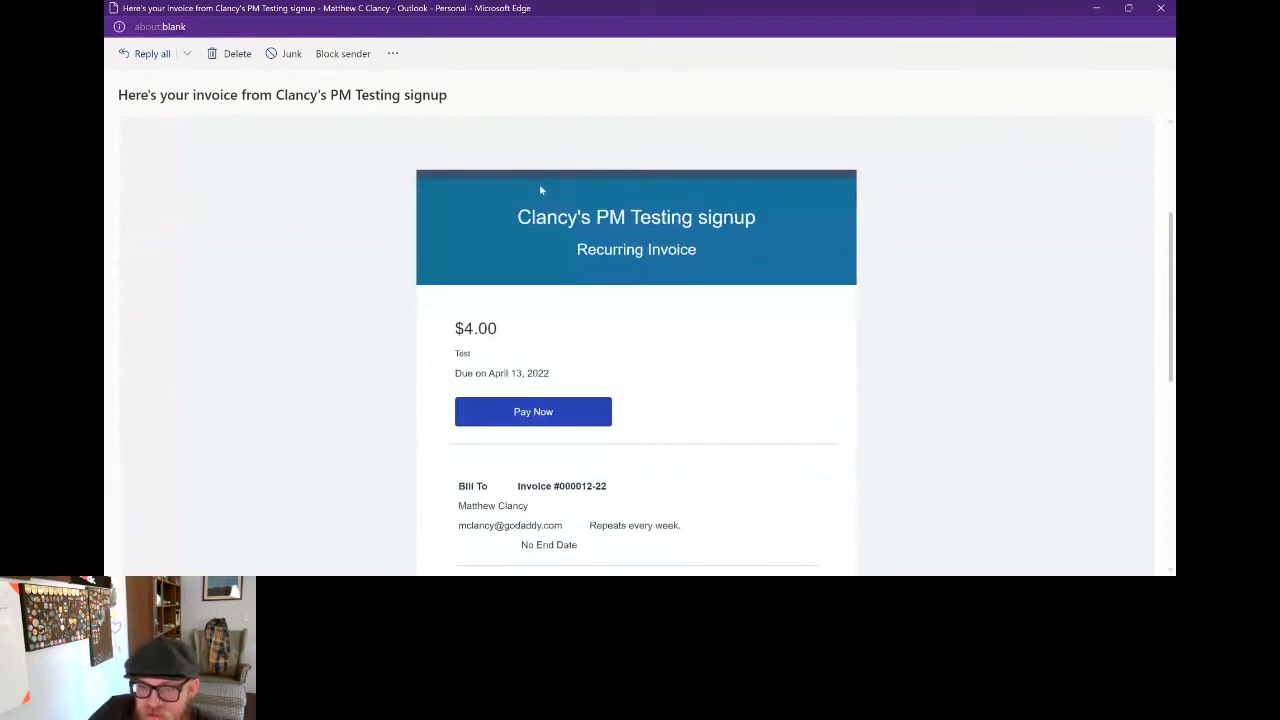
{"action": "scroll", "coordinate": [540, 190], "scroll_direction": "down", "scroll_amount": 1}
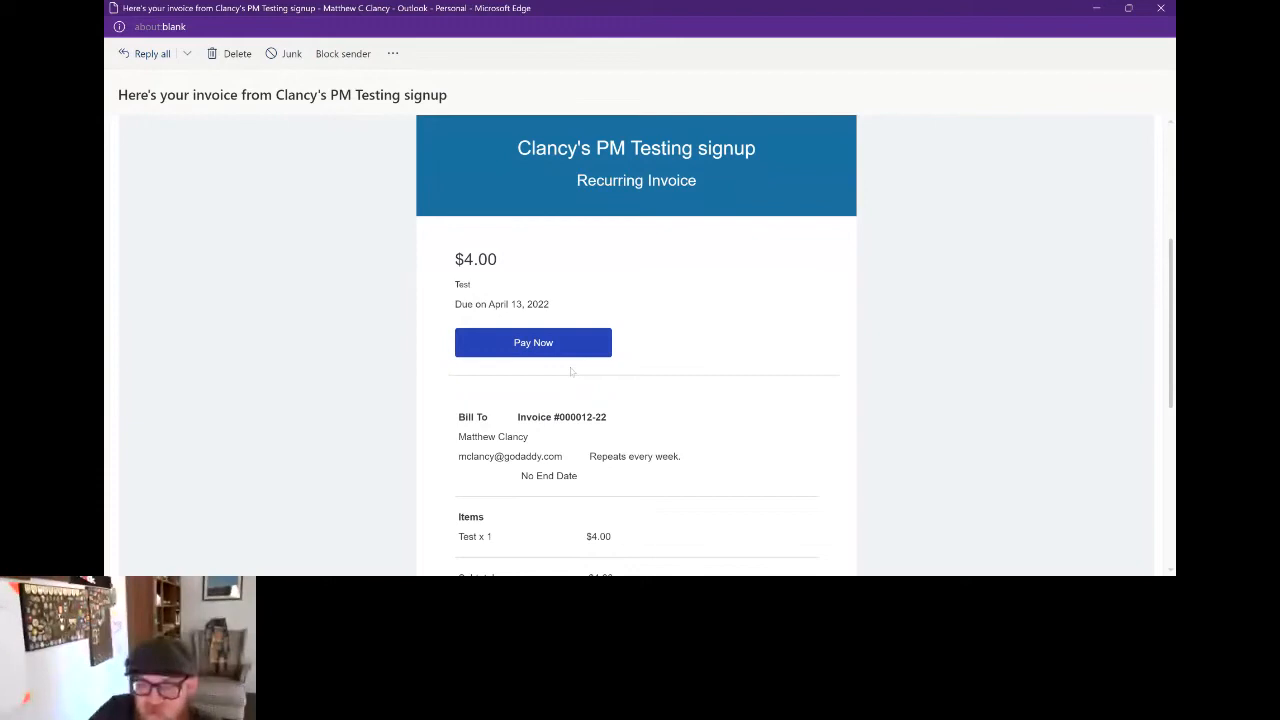
{"action": "scroll", "coordinate": [571, 371], "scroll_direction": "down", "scroll_amount": 2}
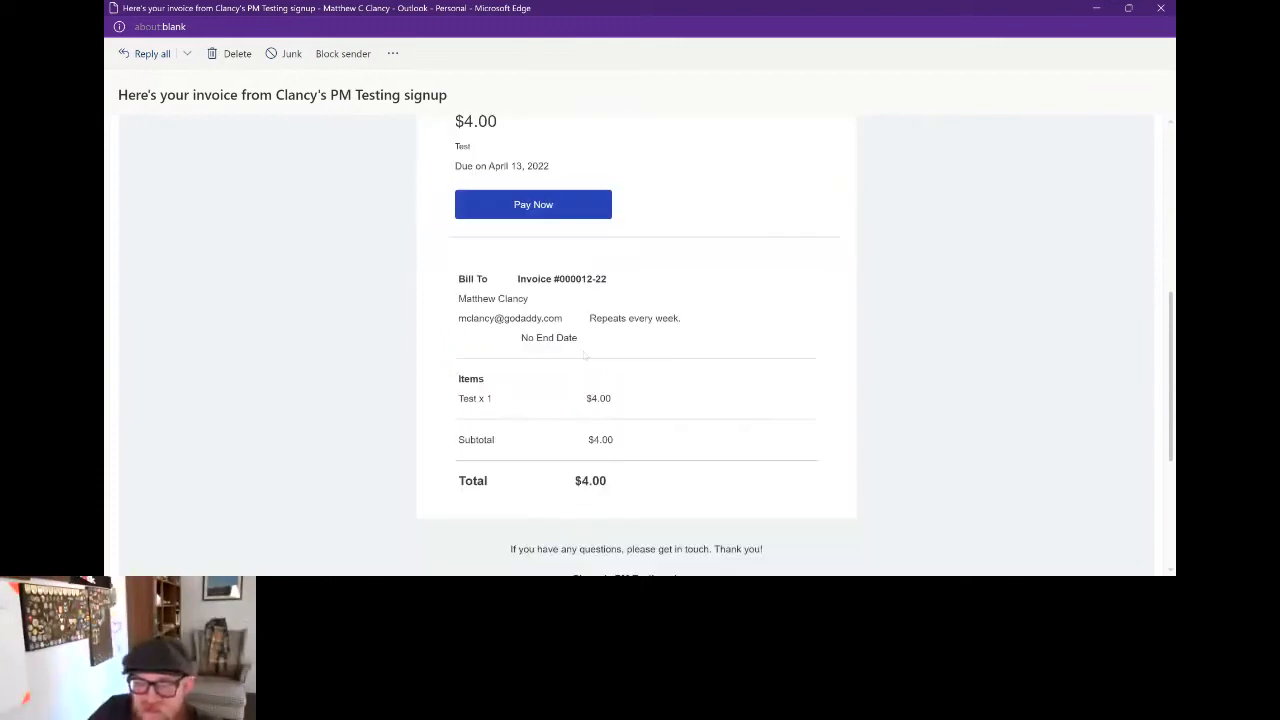
{"action": "scroll", "coordinate": [720, 316], "scroll_direction": "up", "scroll_amount": 1}
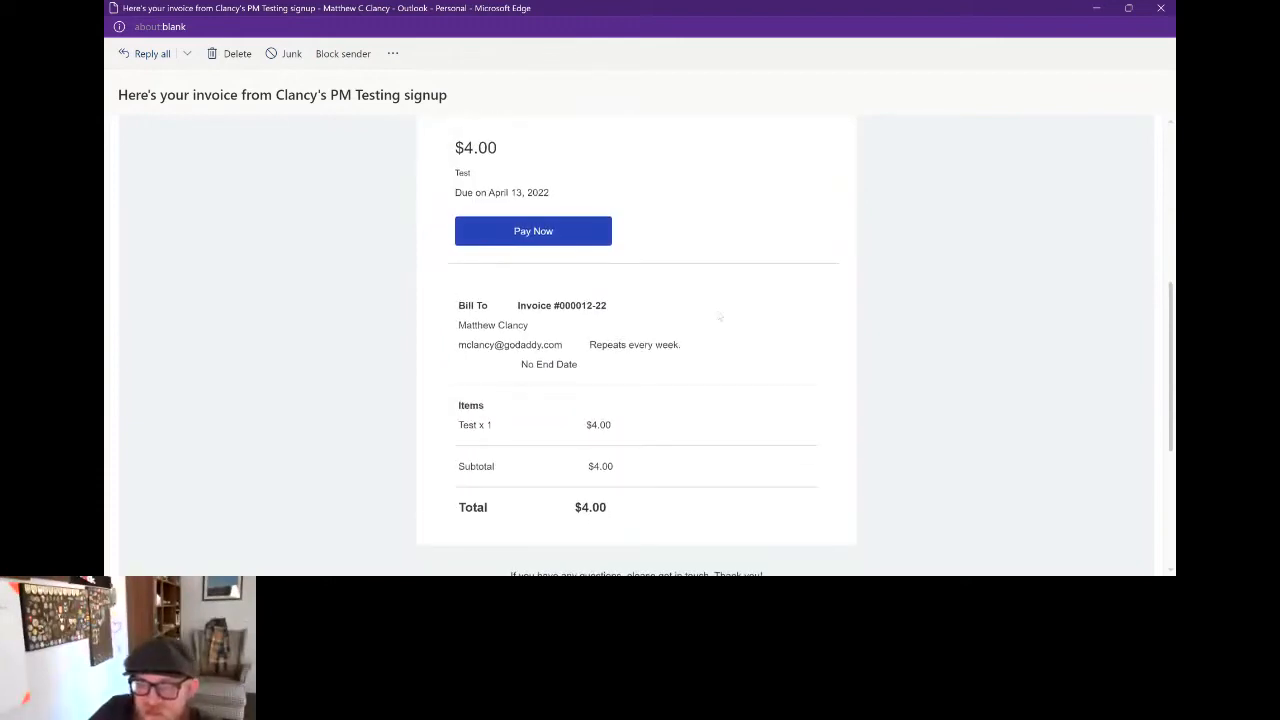
{"action": "scroll", "coordinate": [600, 305], "scroll_direction": "up", "scroll_amount": 4}
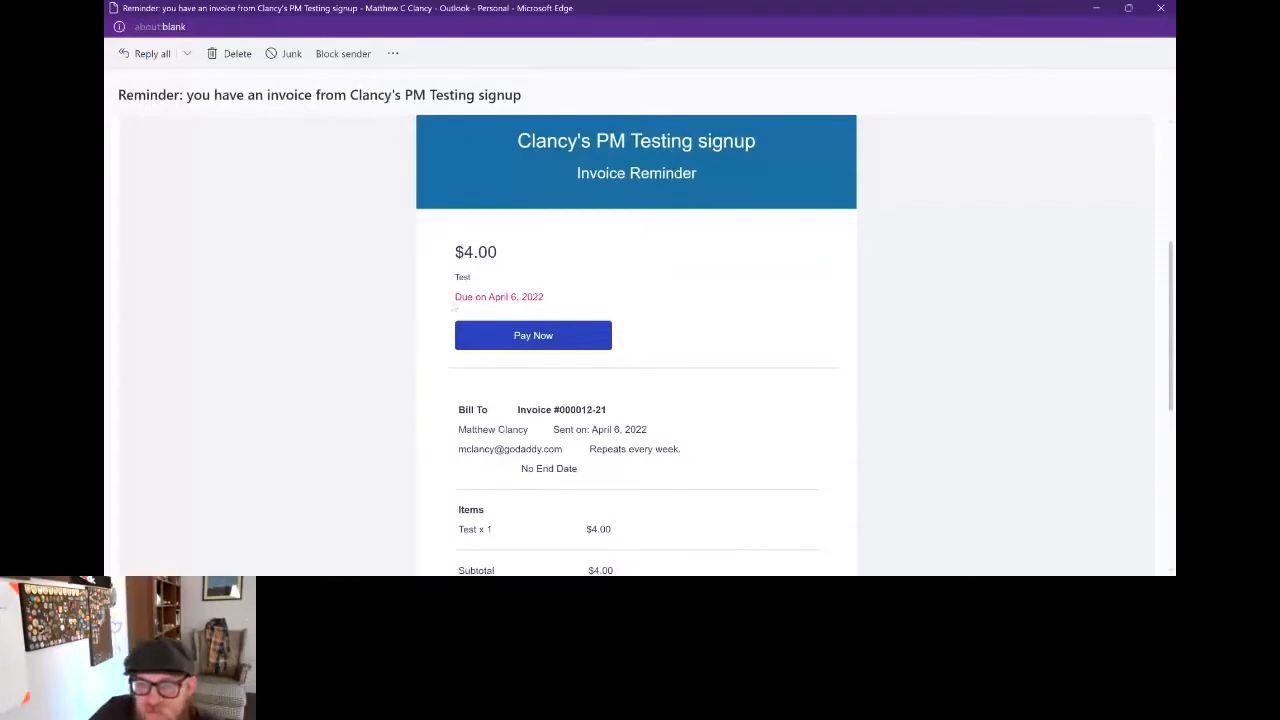
{"action": "left_click_drag", "start_coordinate": [455, 308], "coordinate": [544, 297]}
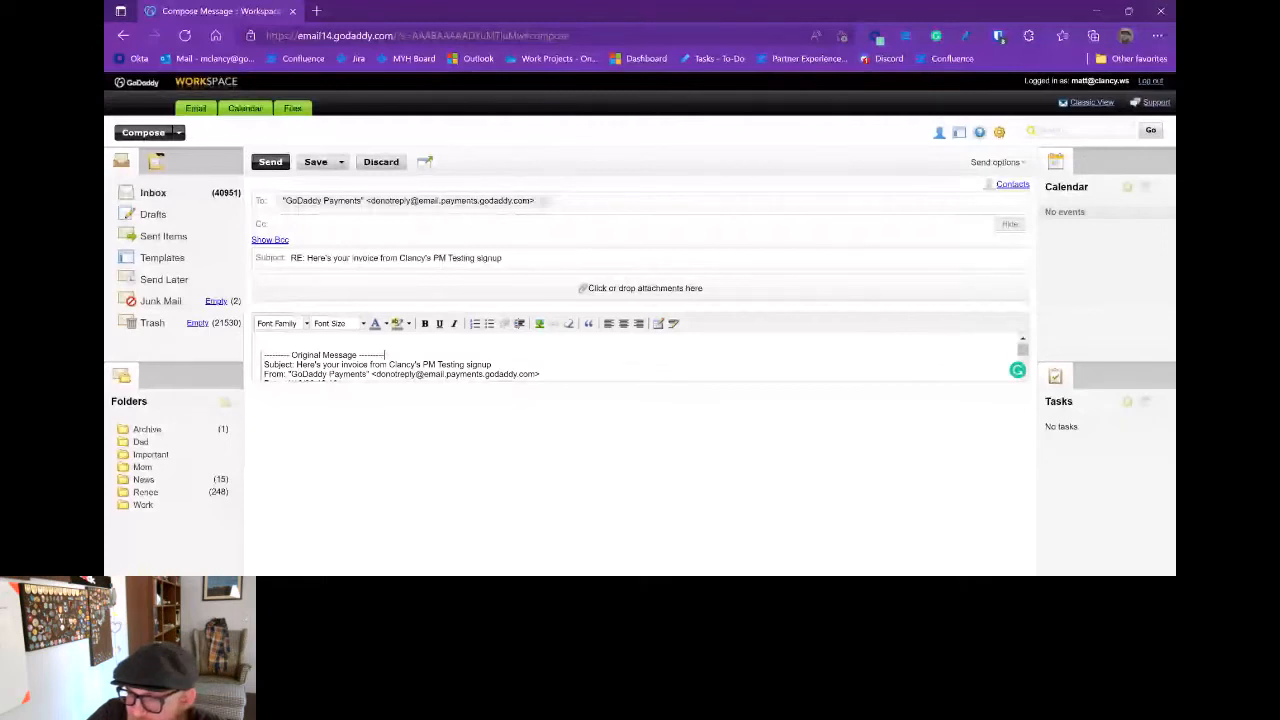
Switch to the Workspace webmail inbox and examine the Pro Meetup invoice email's payment link, billing details, line items and business contact details.
{"action": "left_click_drag", "start_coordinate": [385, 355], "coordinate": [837, 523]}
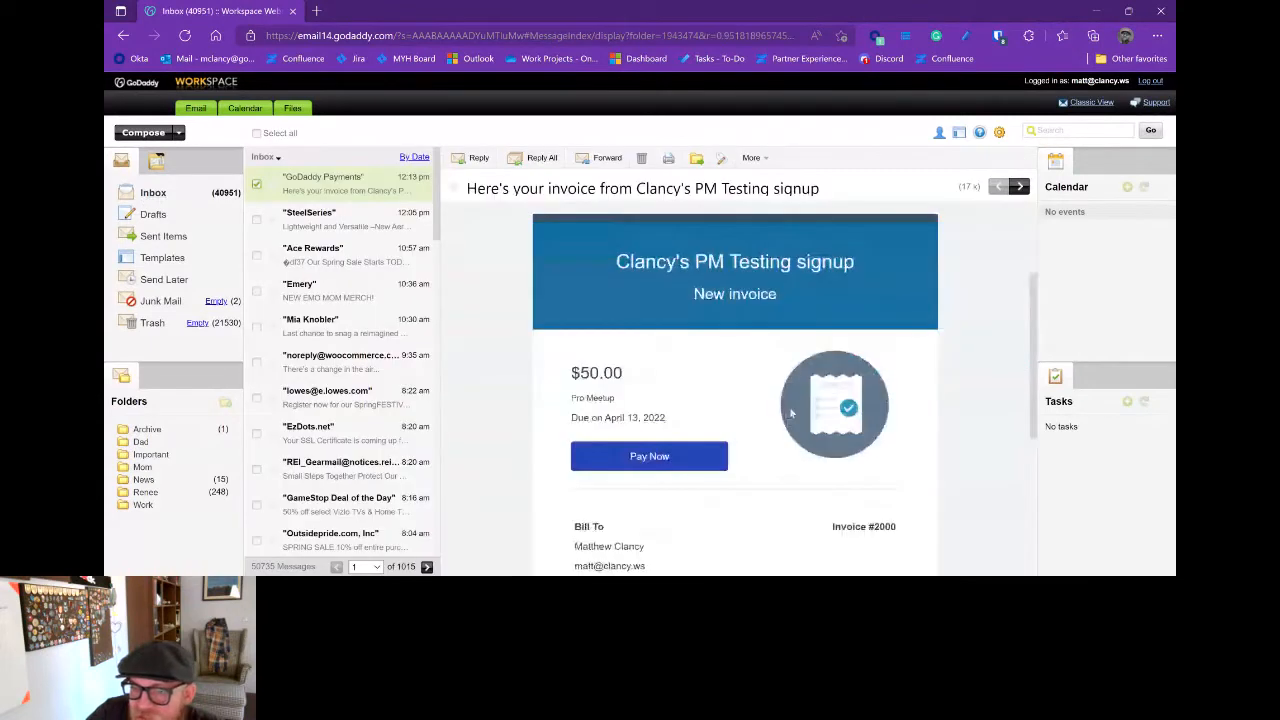
{"action": "scroll", "coordinate": [790, 413], "scroll_direction": "down", "scroll_amount": 3}
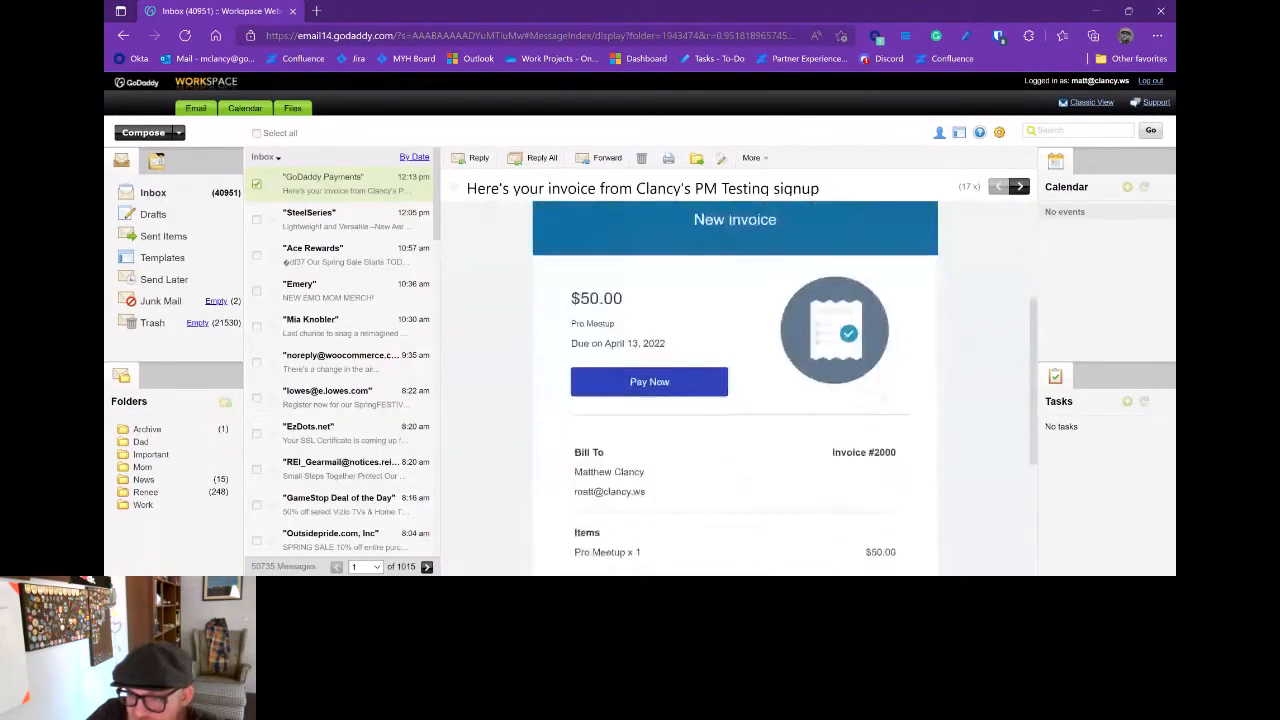
{"action": "scroll", "coordinate": [884, 395], "scroll_direction": "down", "scroll_amount": 2}
{"action": "scroll", "coordinate": [760, 400], "scroll_direction": "up", "scroll_amount": 1}
{"action": "scroll", "coordinate": [760, 400], "scroll_direction": "up", "scroll_amount": 2}
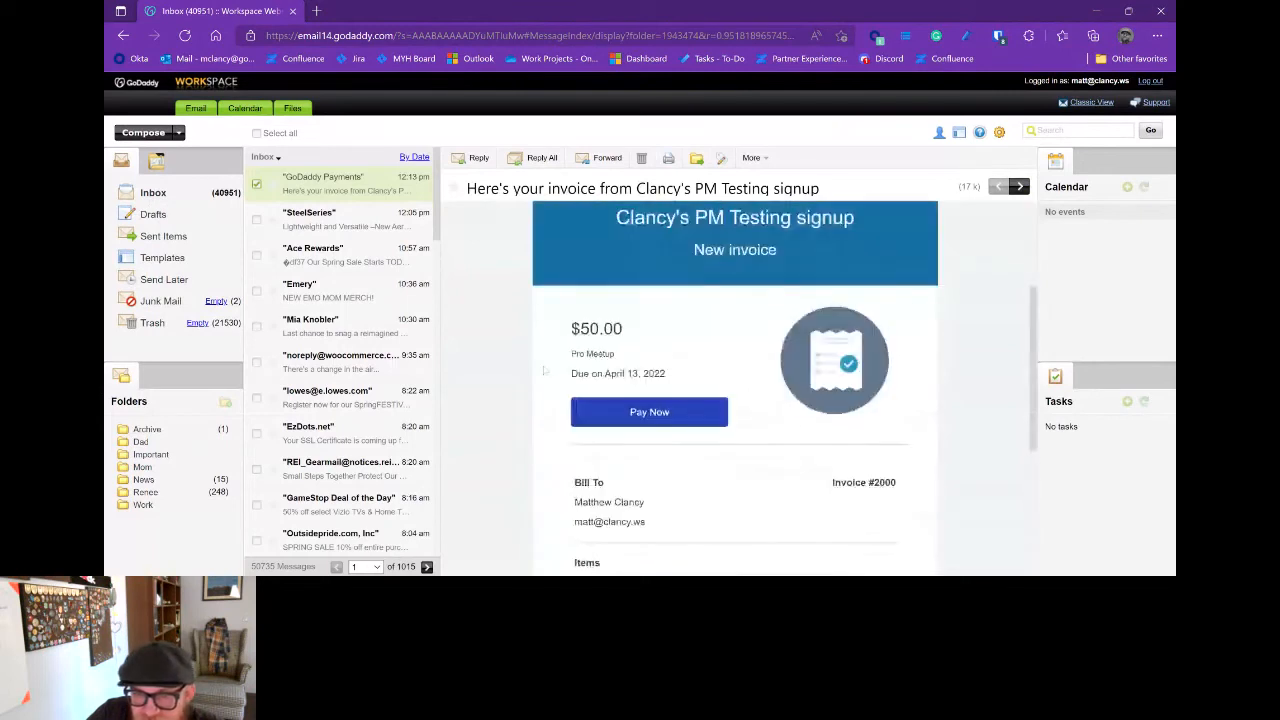
{"action": "scroll", "coordinate": [544, 373], "scroll_direction": "down", "scroll_amount": 1}
{"action": "scroll", "coordinate": [544, 373], "scroll_direction": "down", "scroll_amount": 3}
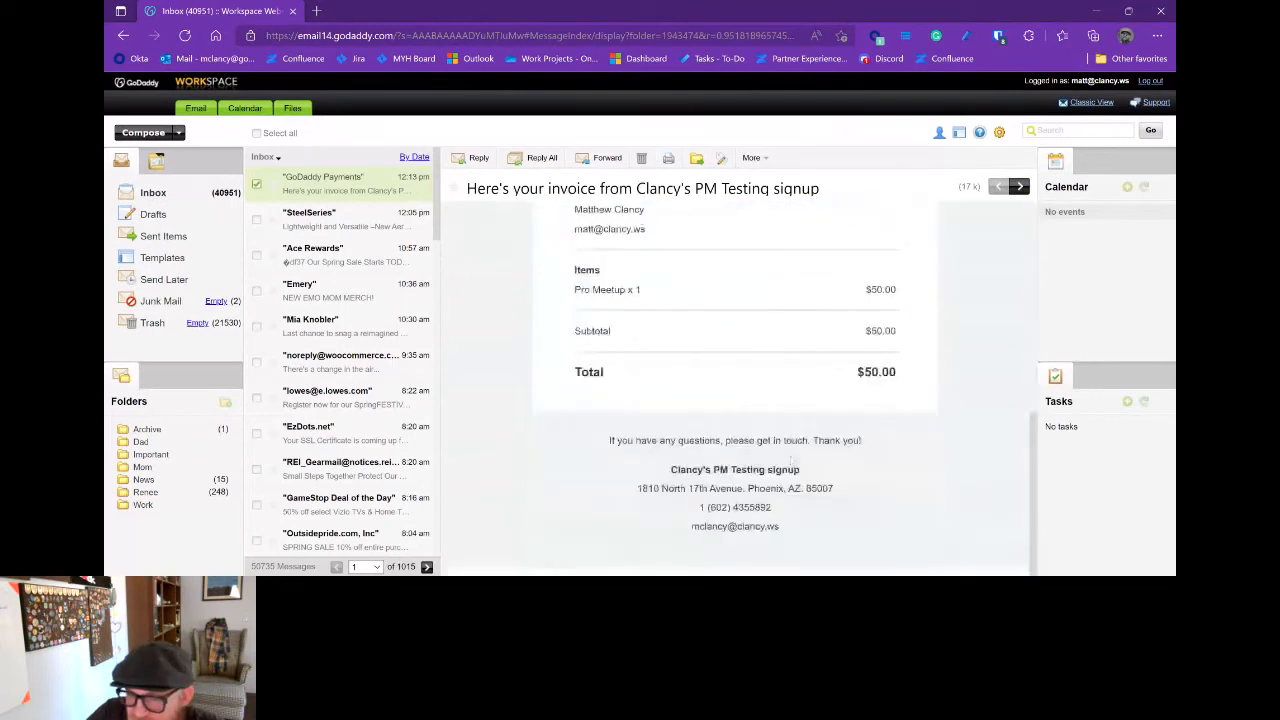
{"action": "scroll", "coordinate": [820, 465], "scroll_direction": "up", "scroll_amount": 1}
{"action": "scroll", "coordinate": [820, 465], "scroll_direction": "up", "scroll_amount": 2}
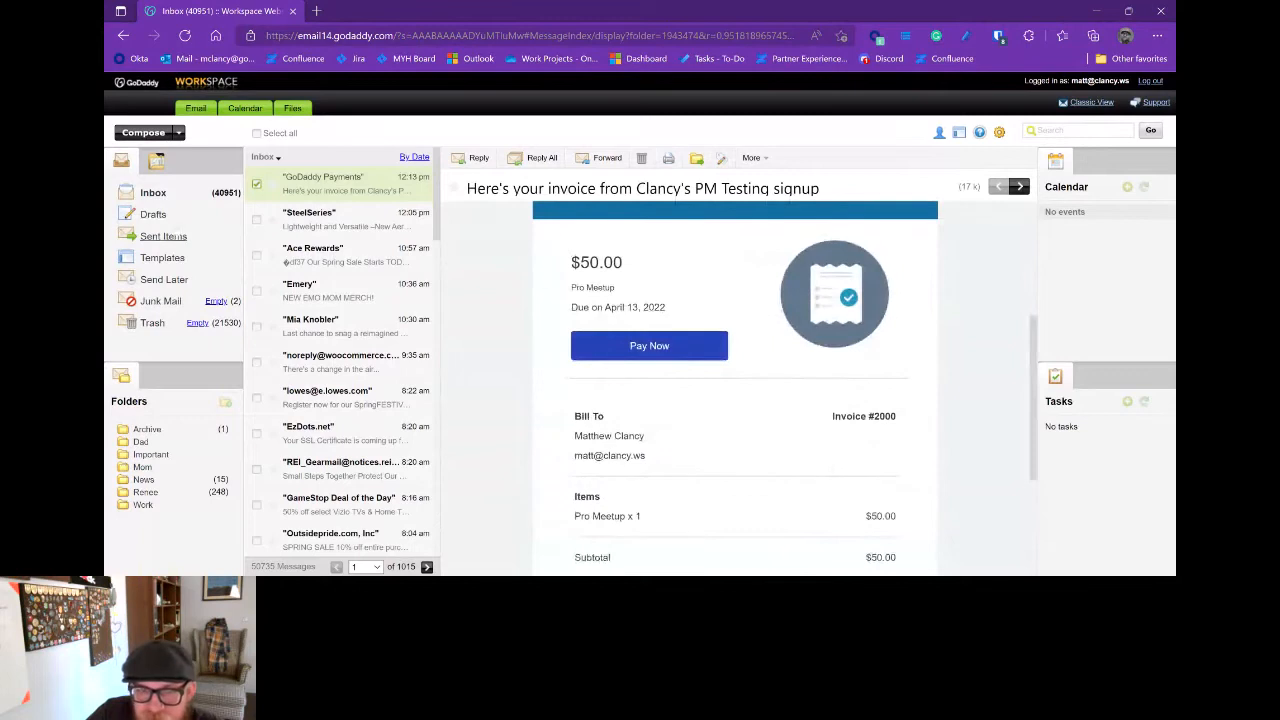